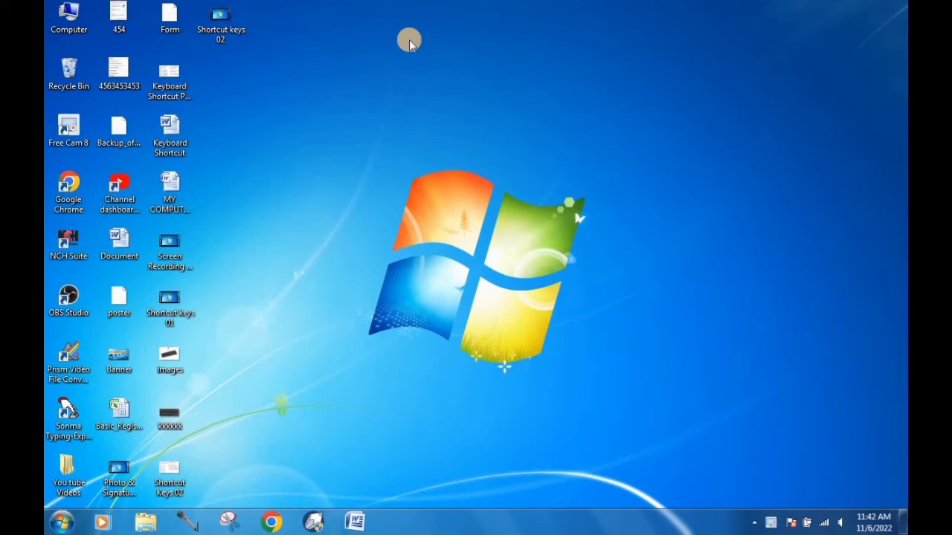
# Create a new folder on the desktop with the default name and move it to the empty area beyond the icon columns
pyautogui.rightClick(459, 136)
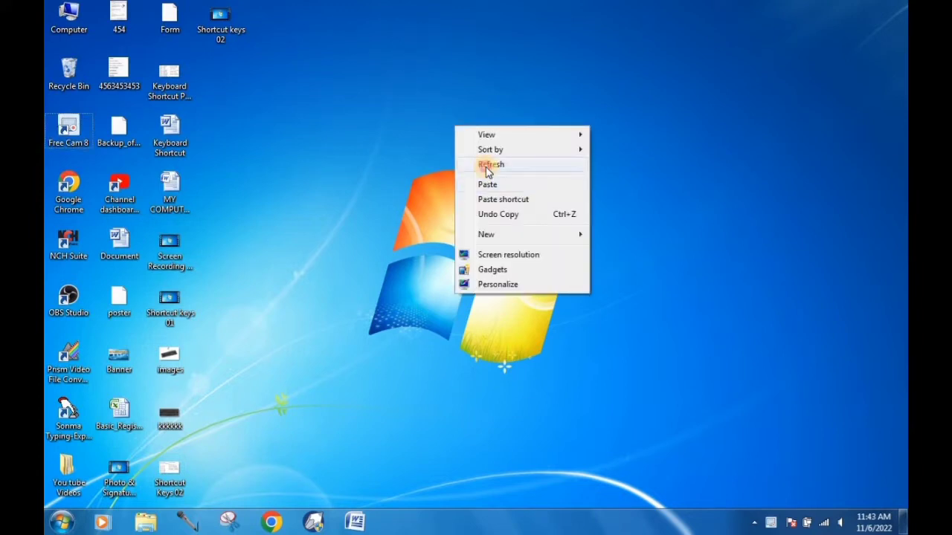
pyautogui.click(486, 164)
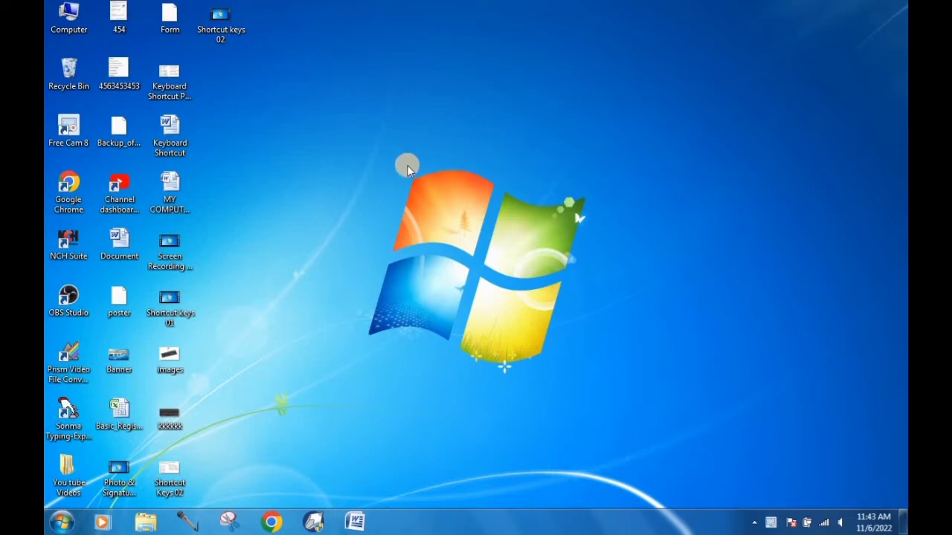
pyautogui.hotkey('ctrl', 'shift', 'n')
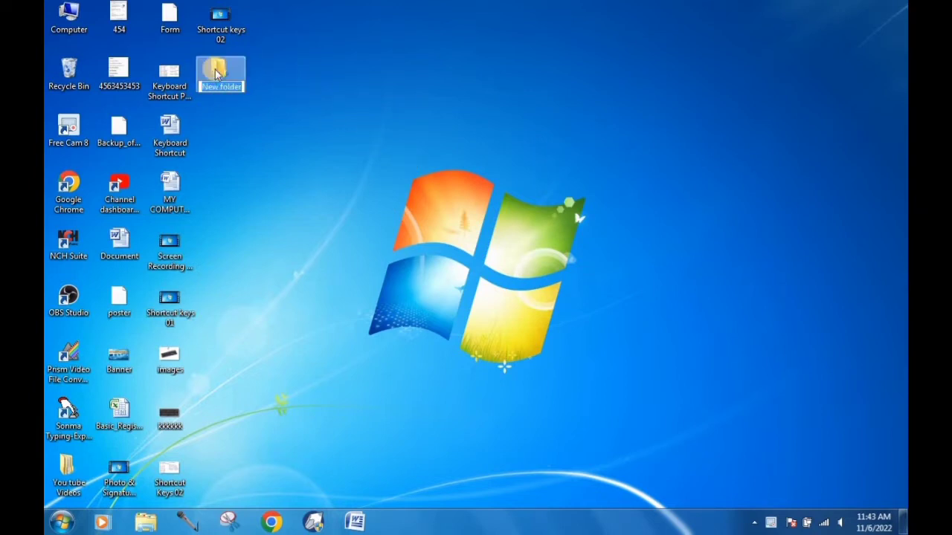
pyautogui.click(236, 80)
pyautogui.moveTo(237, 80); pyautogui.dragTo(421, 96)
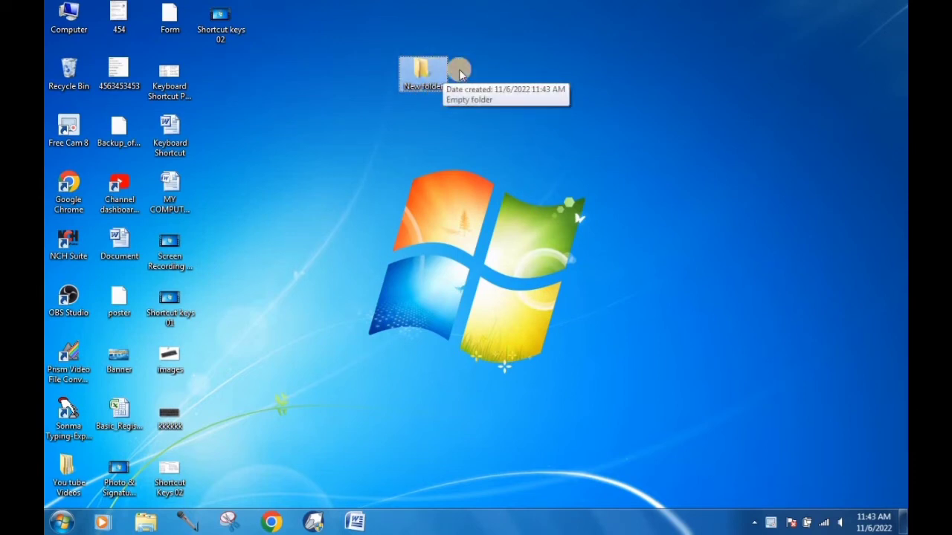
pyautogui.rightClick(509, 61)
pyautogui.click(567, 98)
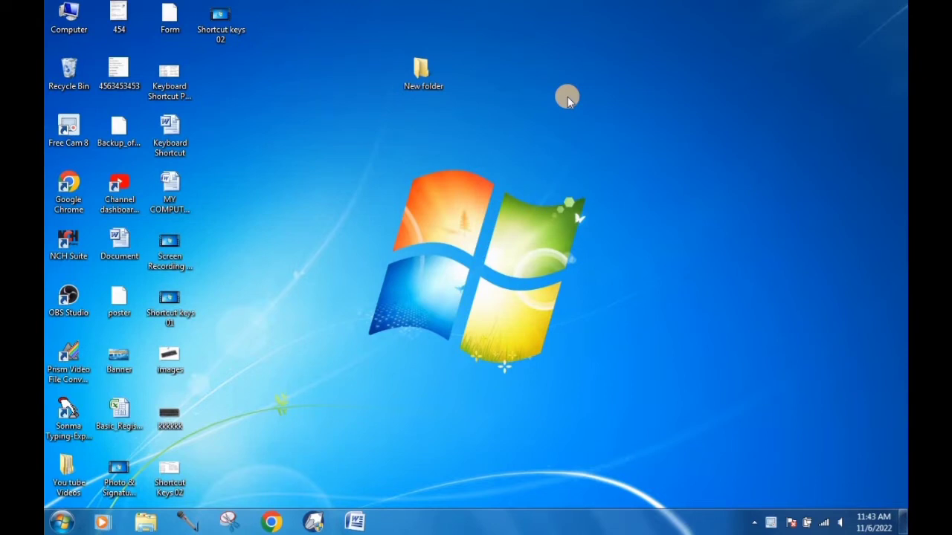
# Create two more folders on the desktop, keeping their default names, and refresh the desktop
pyautogui.hotkey('ctrl', 'shift', 'n')
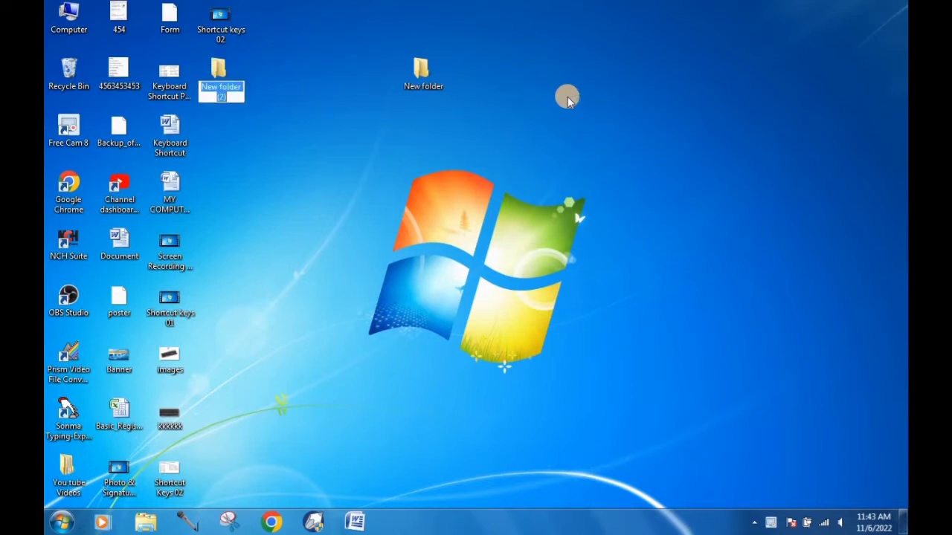
pyautogui.click(408, 114)
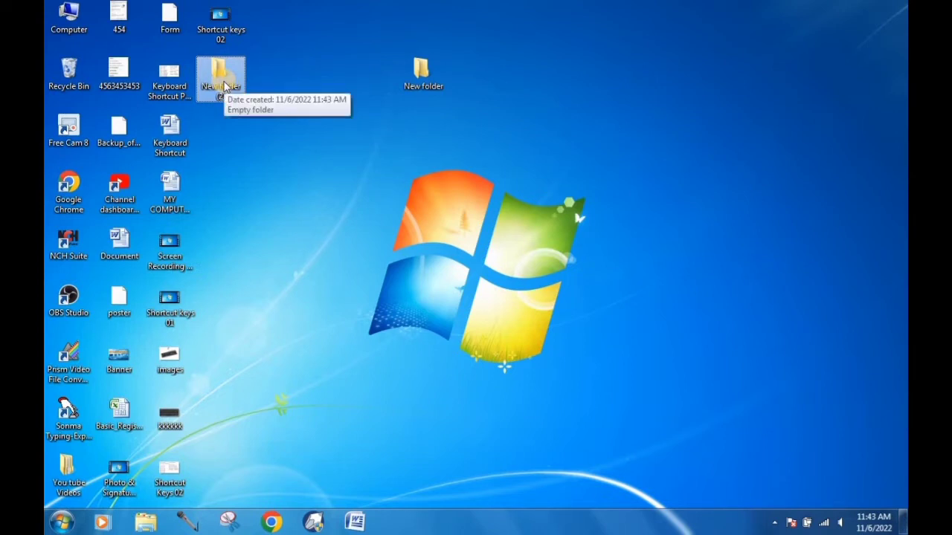
pyautogui.rightClick(324, 162)
pyautogui.click(338, 193)
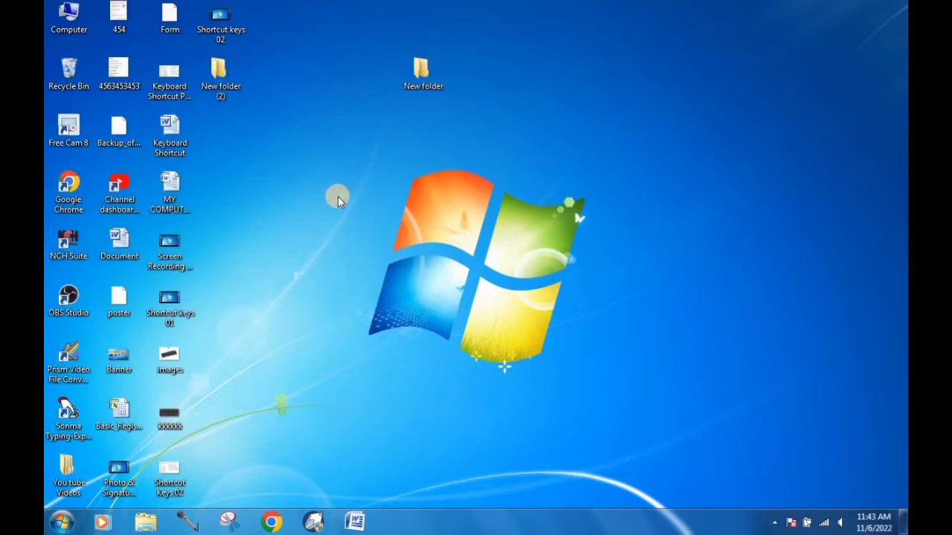
pyautogui.hotkey('ctrl', 'shift', 'n')
pyautogui.click(292, 180)
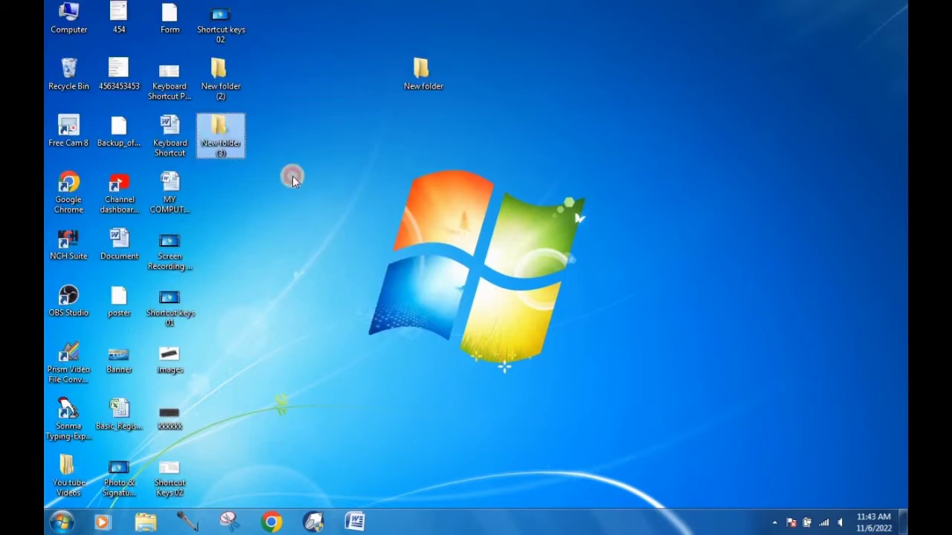
pyautogui.rightClick(292, 179)
pyautogui.click(312, 212)
pyautogui.rightClick(291, 185)
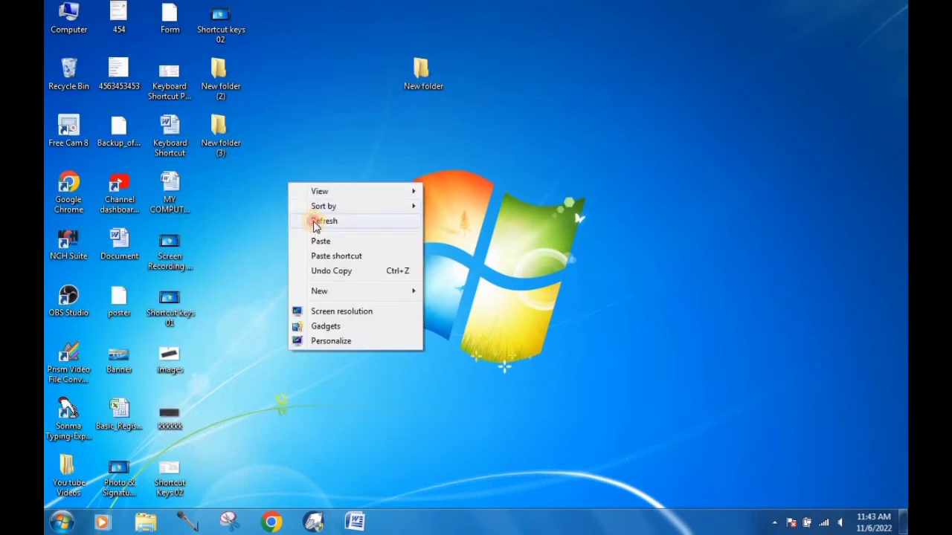
pyautogui.click(315, 223)
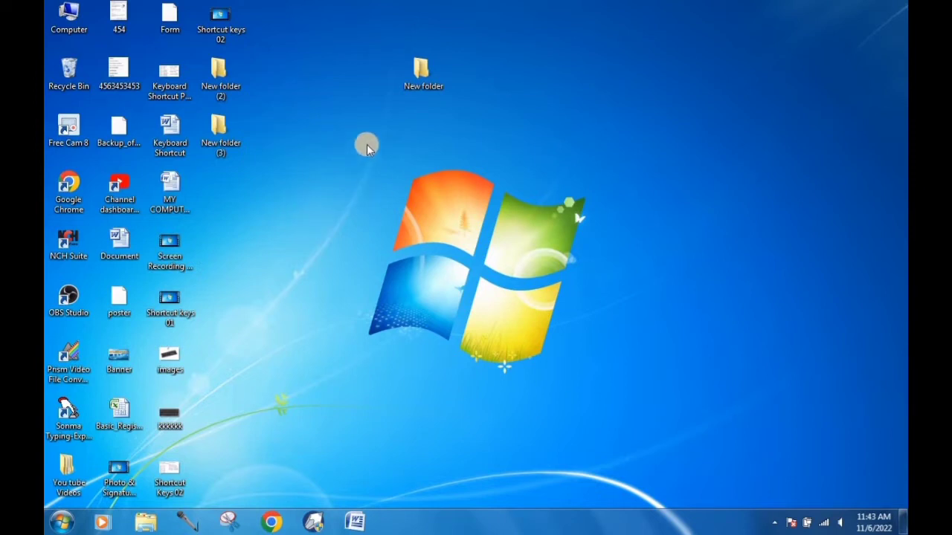
pyautogui.click(418, 65)
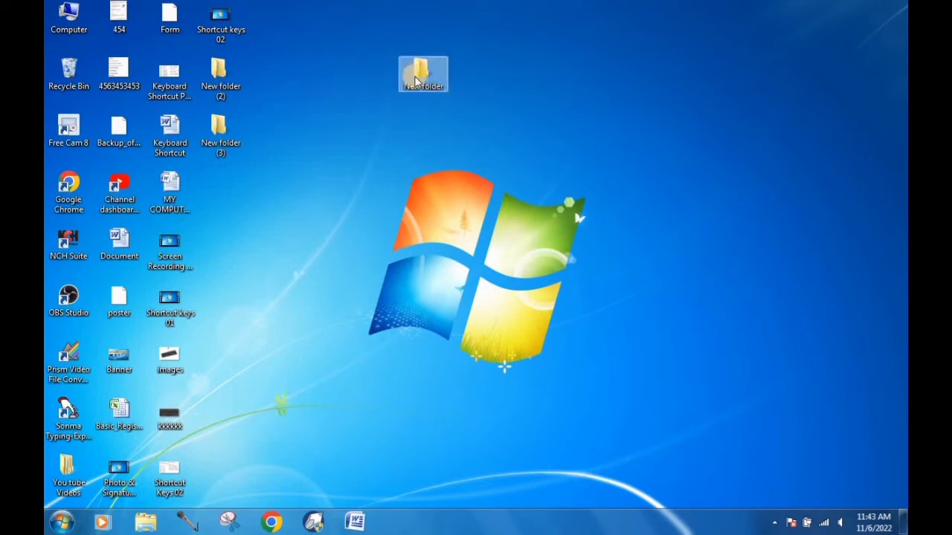
pyautogui.rightClick(421, 75)
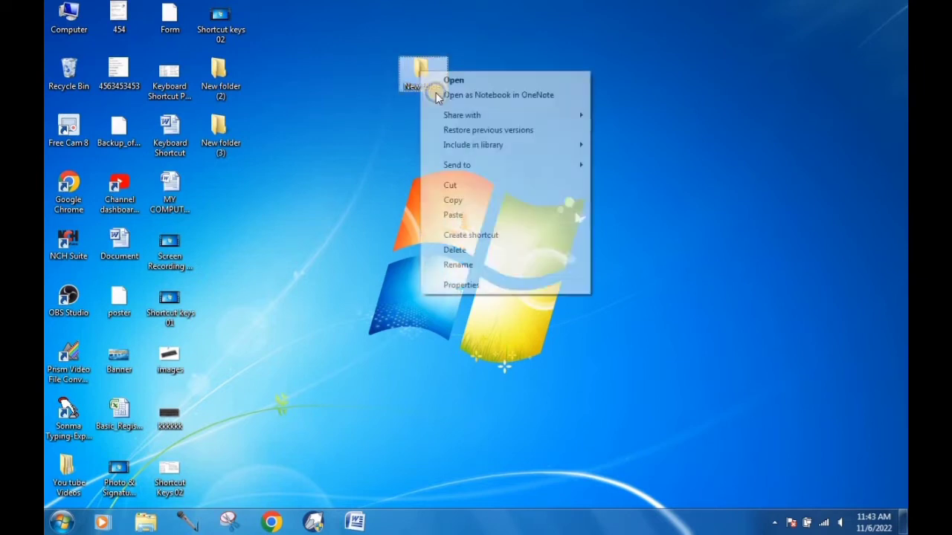
pyautogui.click(457, 254)
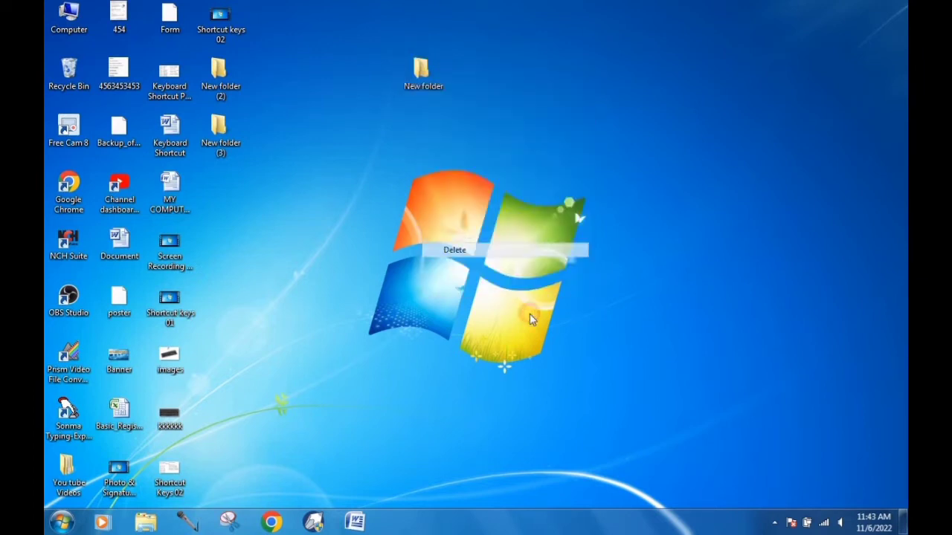
pyautogui.click(601, 314)
pyautogui.click(492, 106)
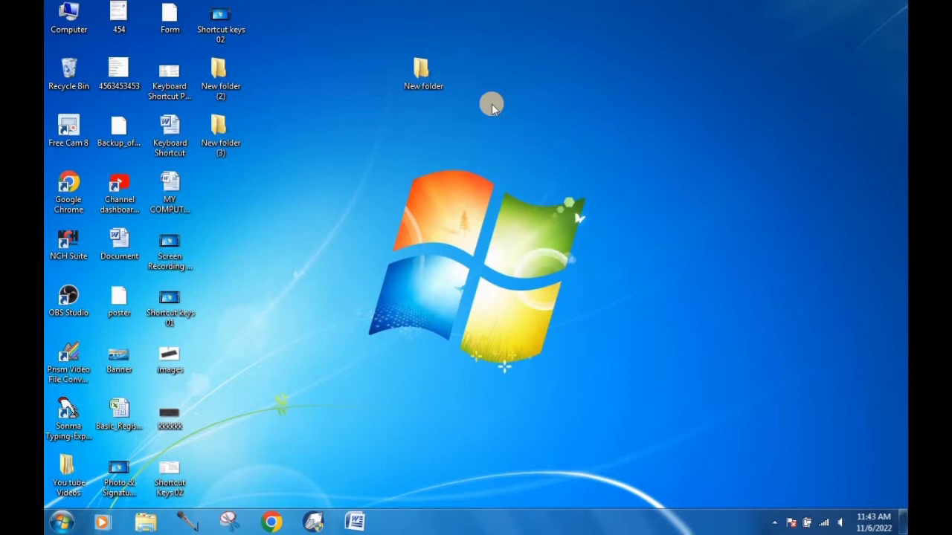
# Permanently delete the standalone "New folder", bypassing the Recycle Bin, and refresh the desktop
pyautogui.click(423, 76)
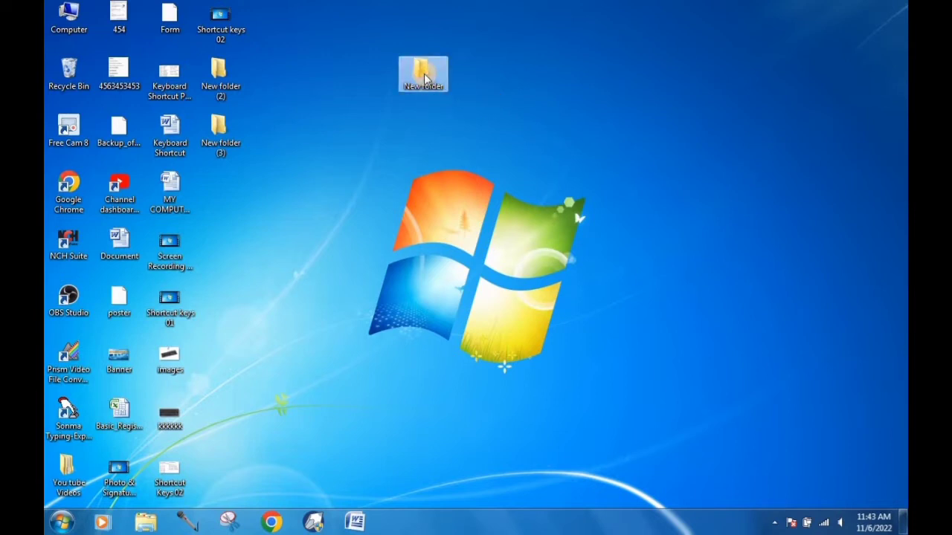
pyautogui.hotkey('shift', 'Delete')
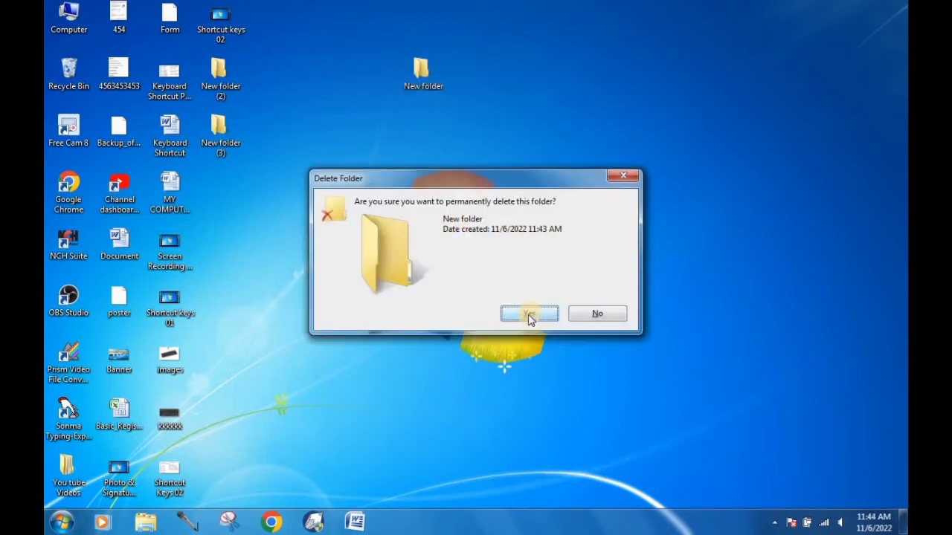
pyautogui.click(529, 315)
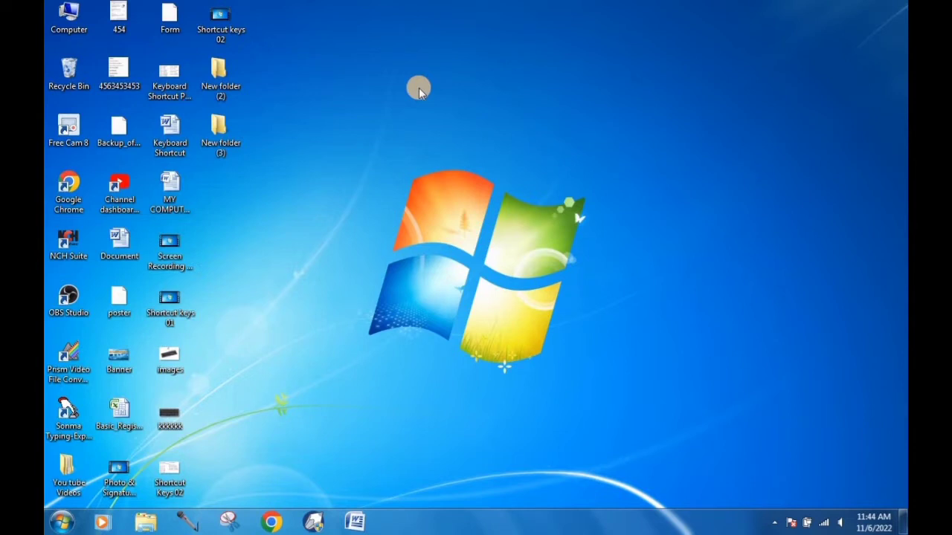
pyautogui.rightClick(360, 107)
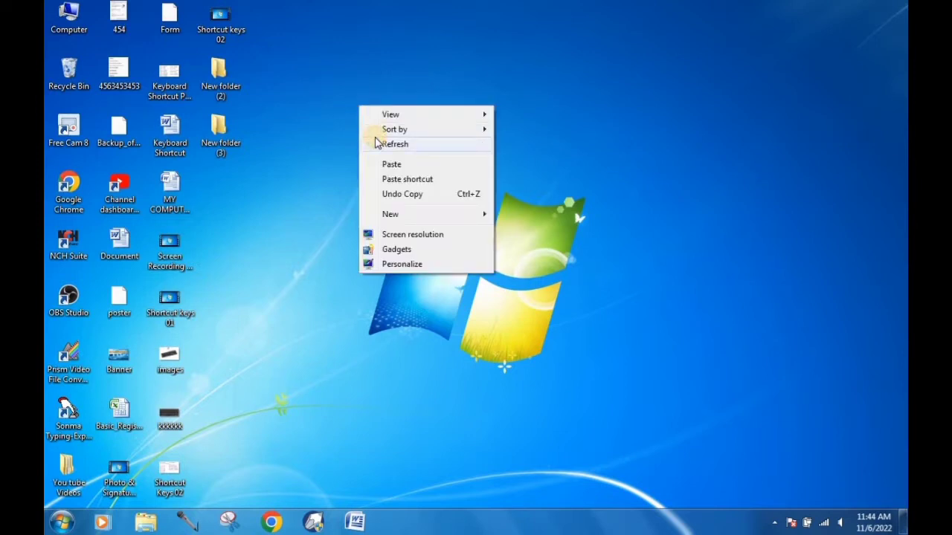
pyautogui.click(395, 143)
# Move the MY COMPUTER G document to the empty desktop area and view its properties
pyautogui.moveTo(170, 192); pyautogui.dragTo(543, 70)
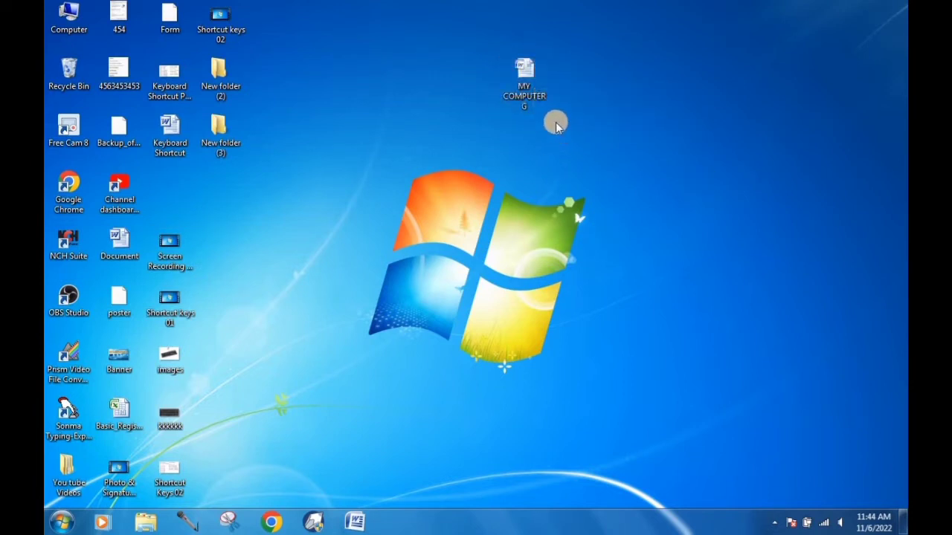
pyautogui.rightClick(524, 72)
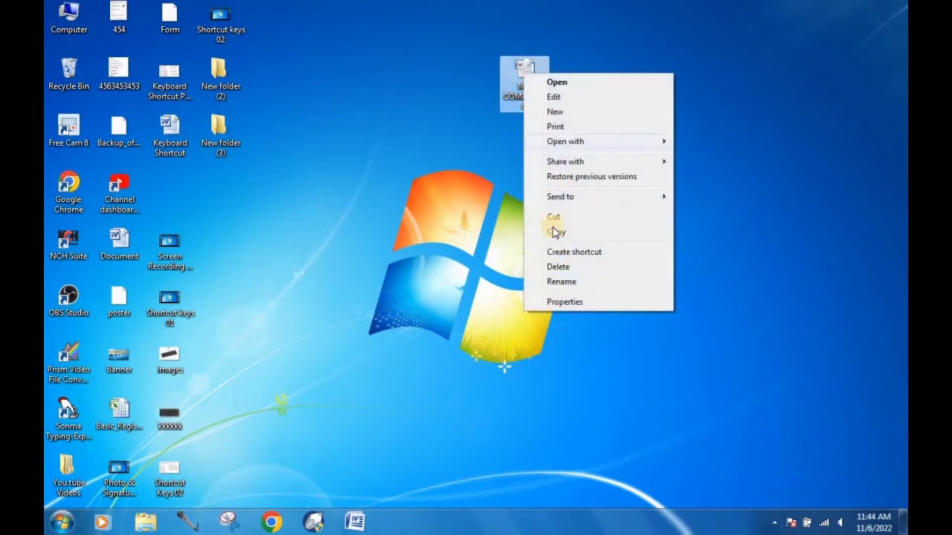
pyautogui.click(556, 302)
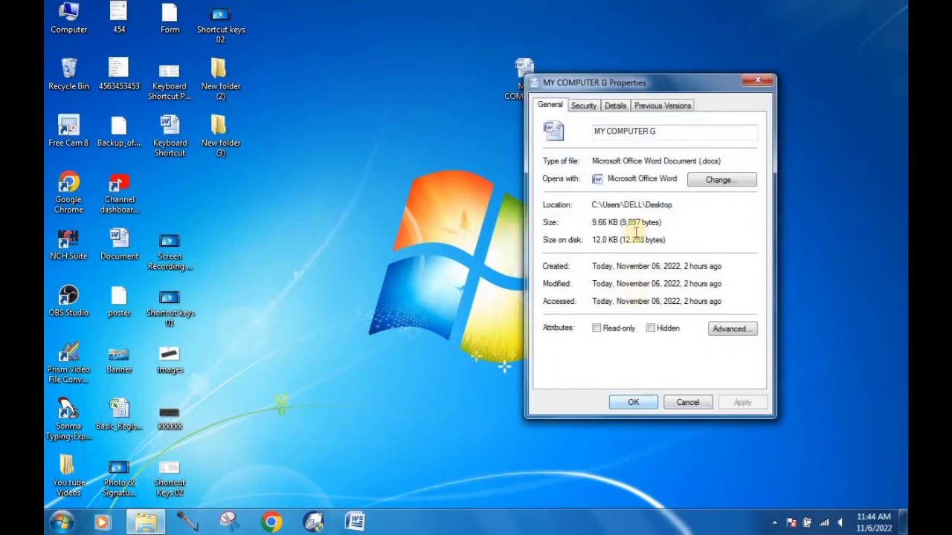
pyautogui.click(757, 82)
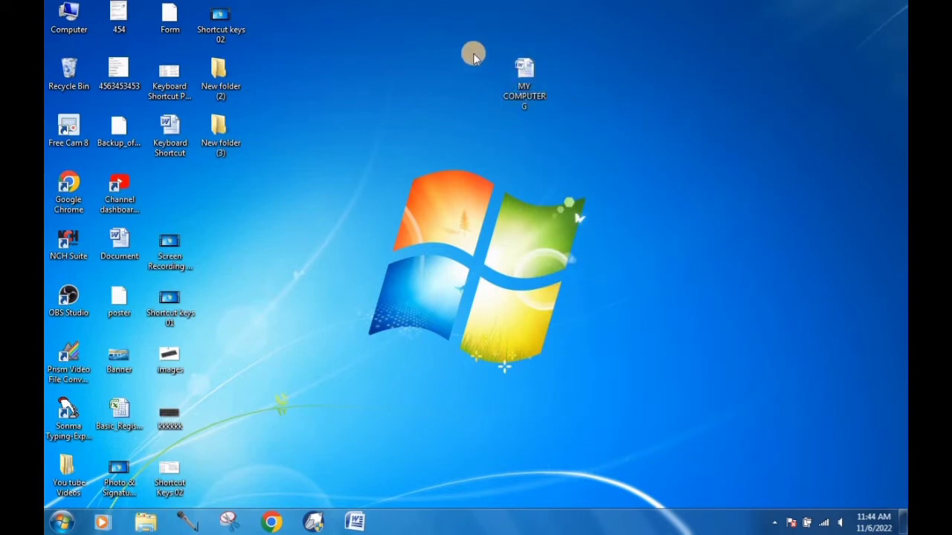
# Reopen the properties of the MY COMPUTER G document, dismiss them without changes, and refresh the desktop
pyautogui.moveTo(487, 57); pyautogui.dragTo(588, 140)
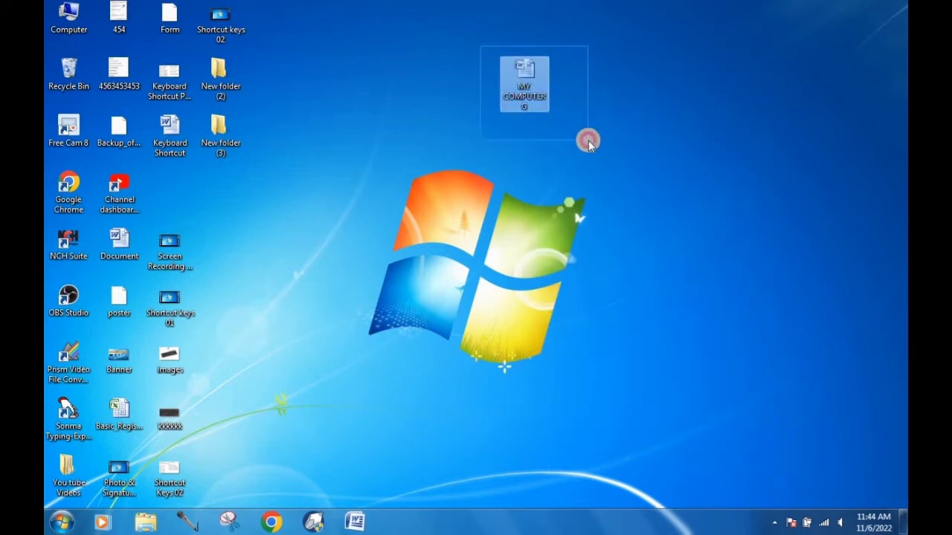
pyautogui.click(524, 80)
pyautogui.moveTo(674, 127); pyautogui.dragTo(524, 88)
pyautogui.click(526, 99)
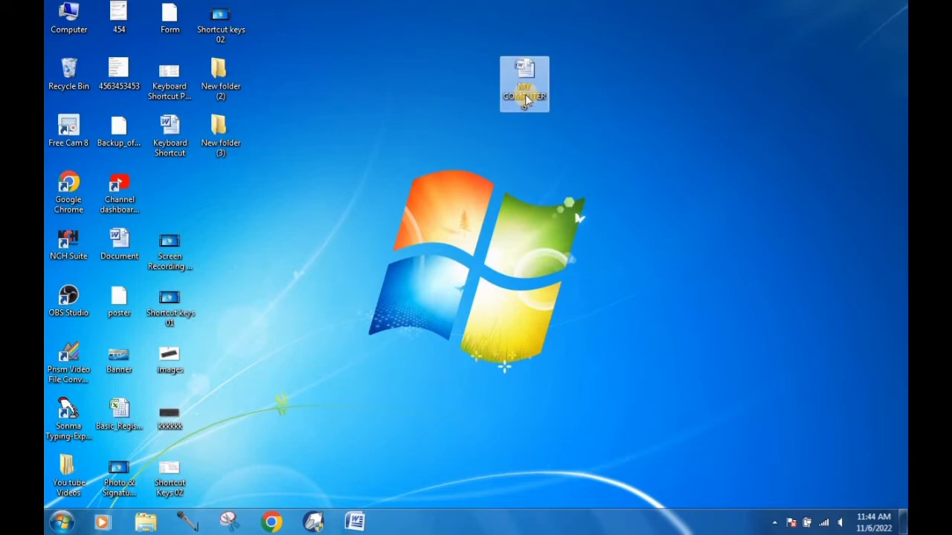
pyautogui.hotkey('alt', 'Return')
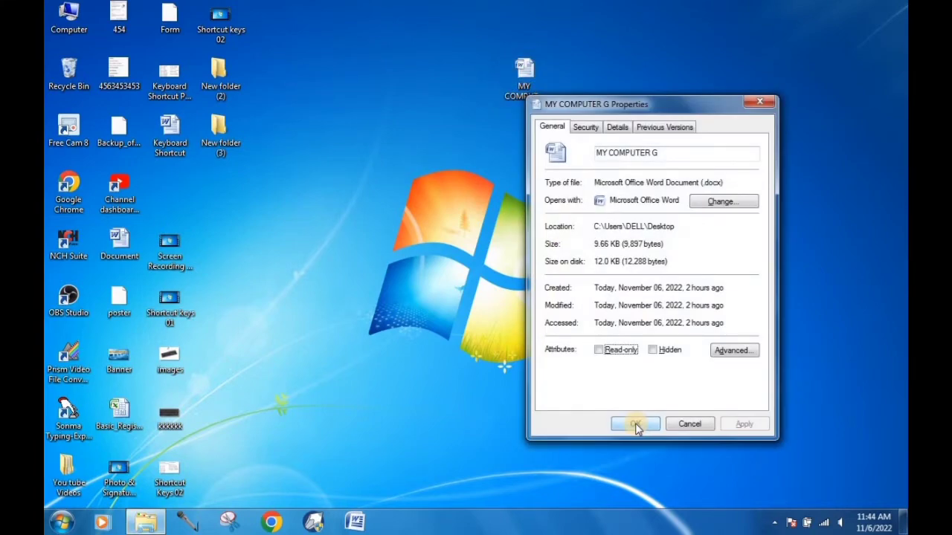
pyautogui.moveTo(641, 107); pyautogui.dragTo(664, 88)
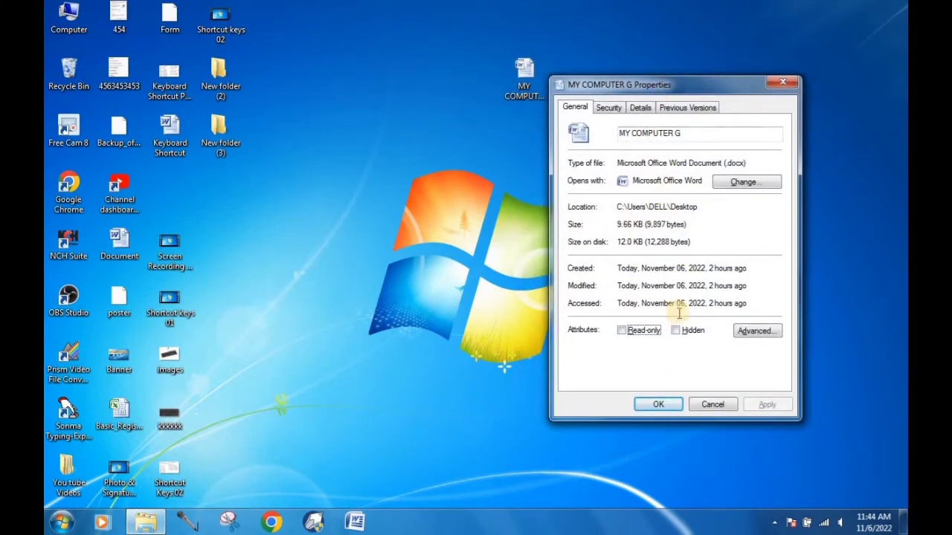
pyautogui.click(707, 404)
pyautogui.click(676, 234)
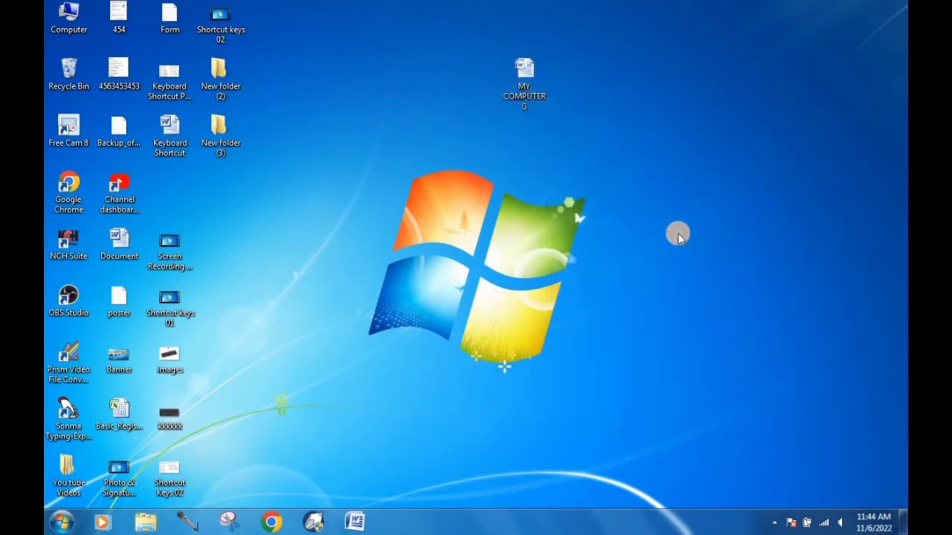
pyautogui.rightClick(567, 176)
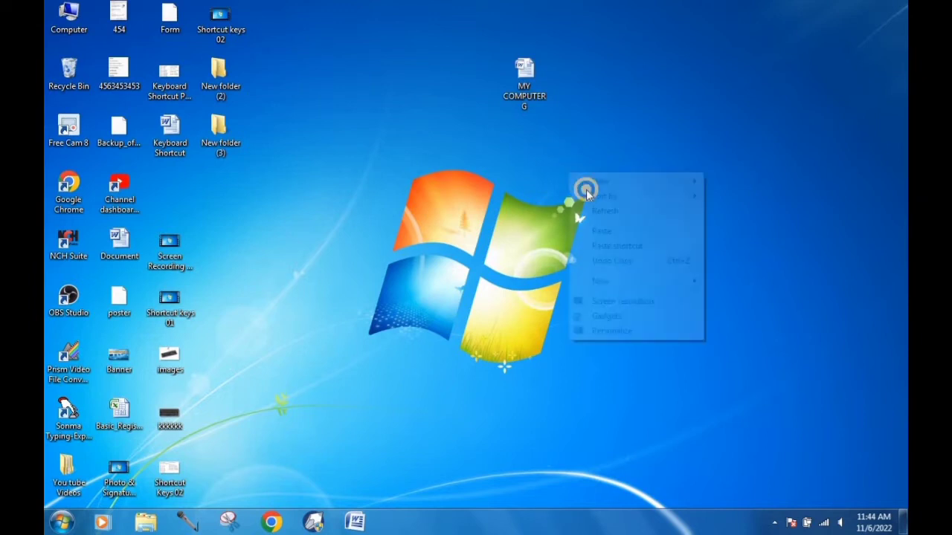
pyautogui.click(608, 210)
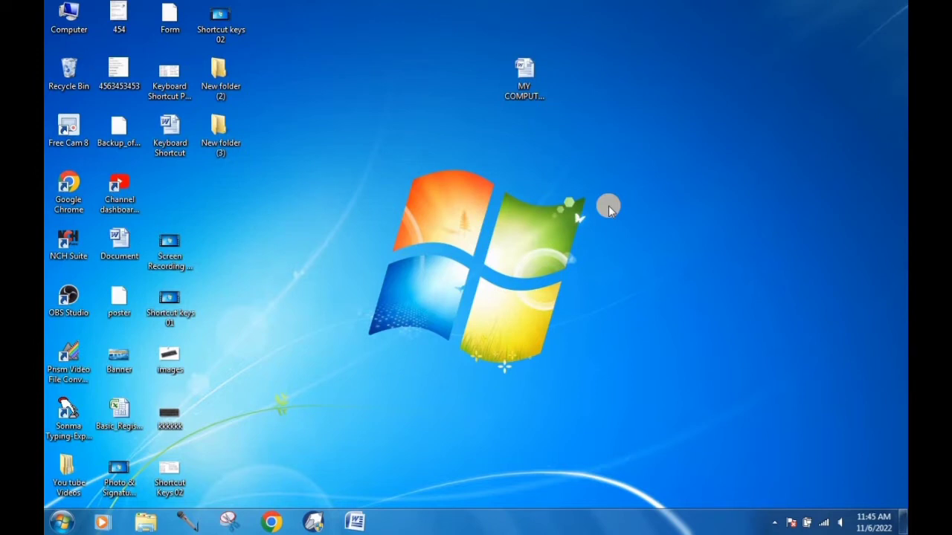
# Open the Run dialog, view it with the screen magnified, and close it without running anything
pyautogui.press('super+r')
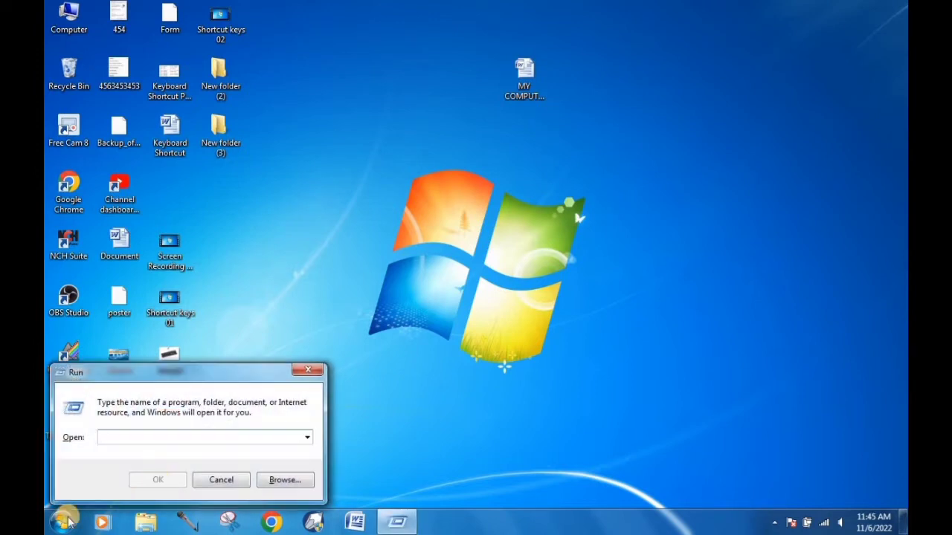
pyautogui.moveTo(195, 380); pyautogui.dragTo(476, 266)
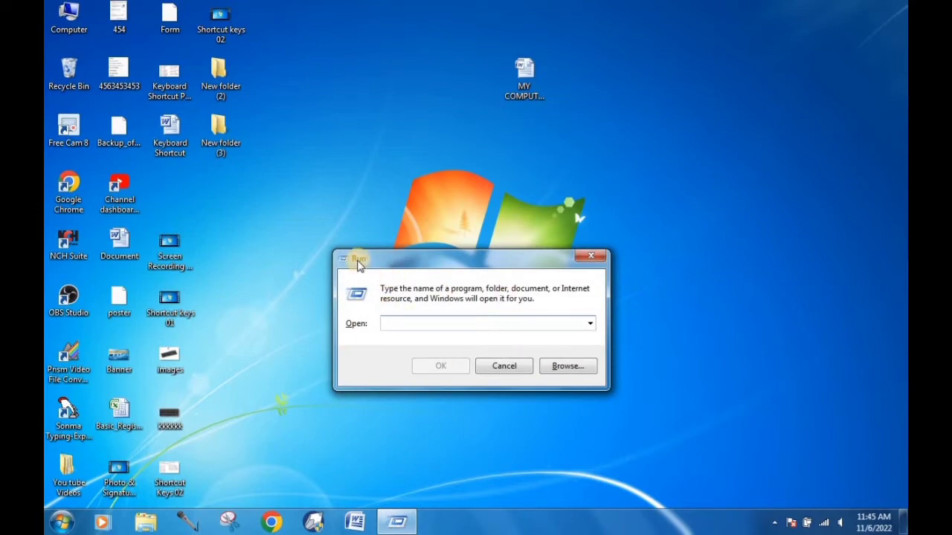
pyautogui.press('super+plus')
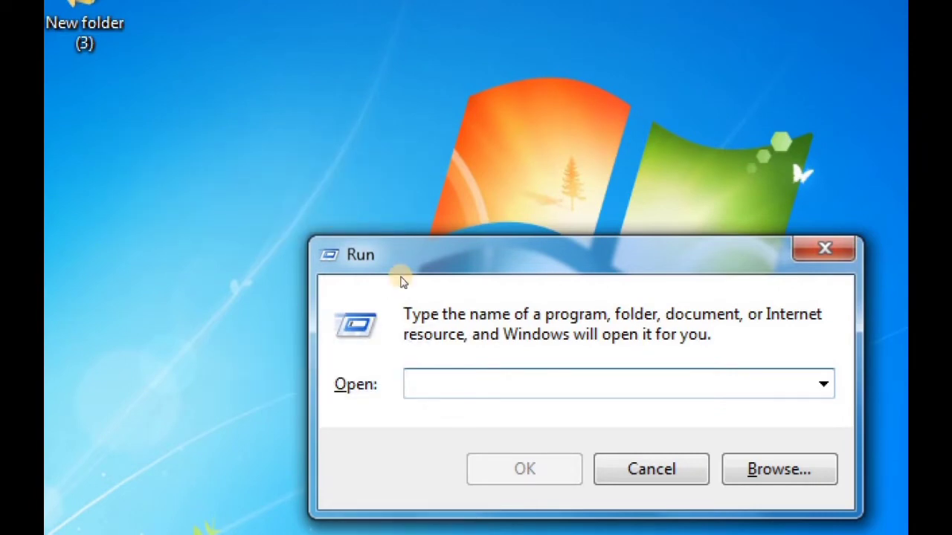
pyautogui.press('super+minus')
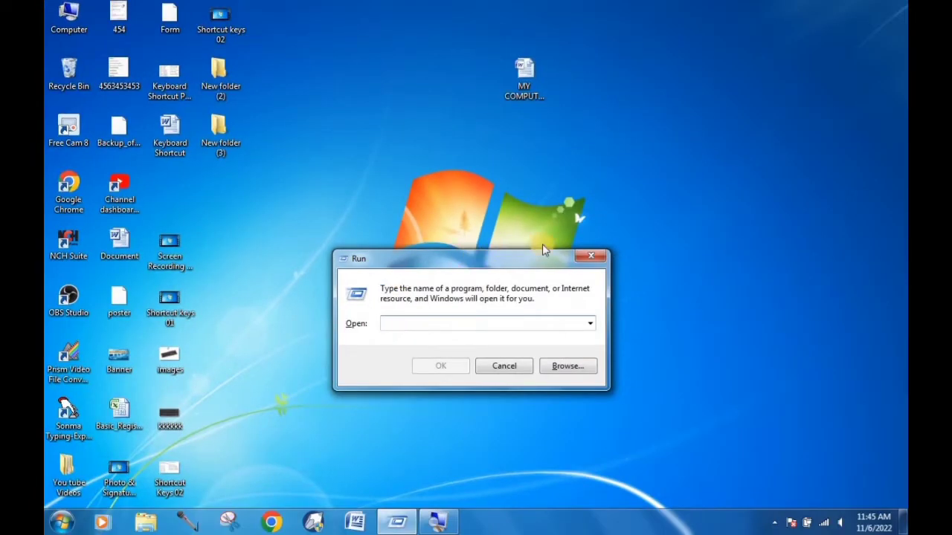
pyautogui.click(594, 256)
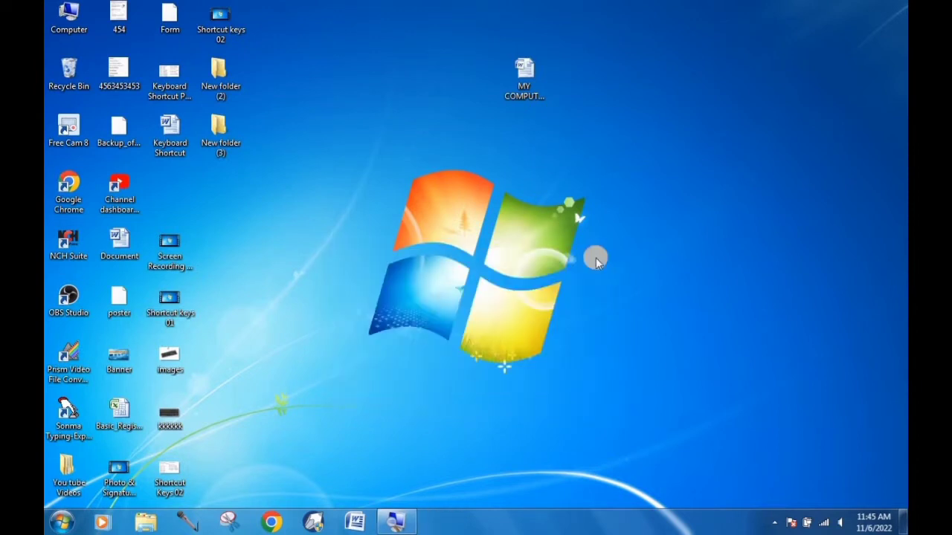
# Open the Run dialog, move it toward the middle of the desktop, and launch Microsoft Word with the command winword
pyautogui.press('super+r')
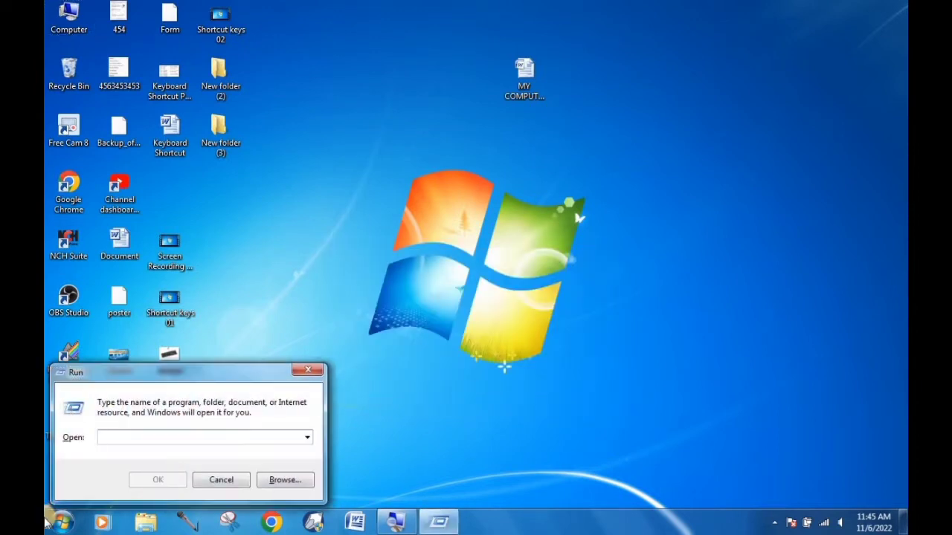
pyautogui.moveTo(178, 371); pyautogui.dragTo(352, 275)
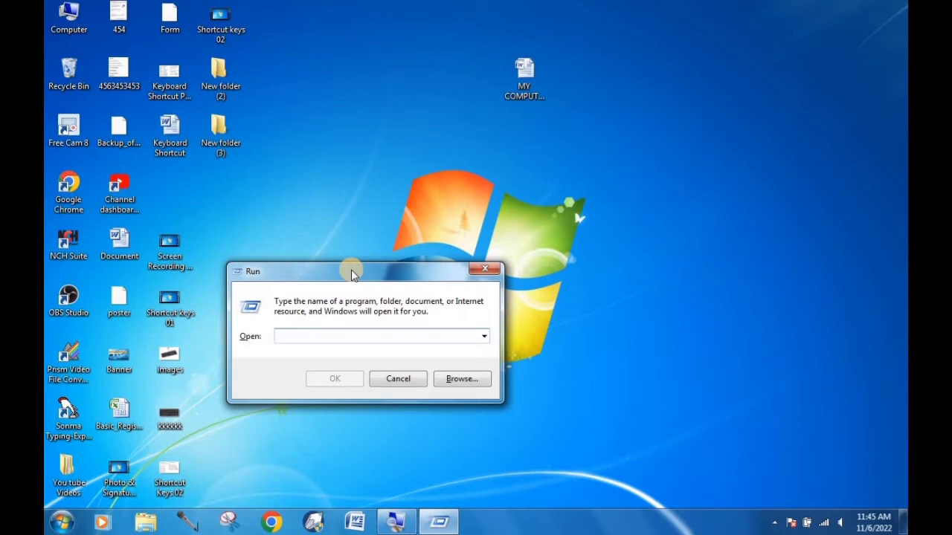
pyautogui.write('win')
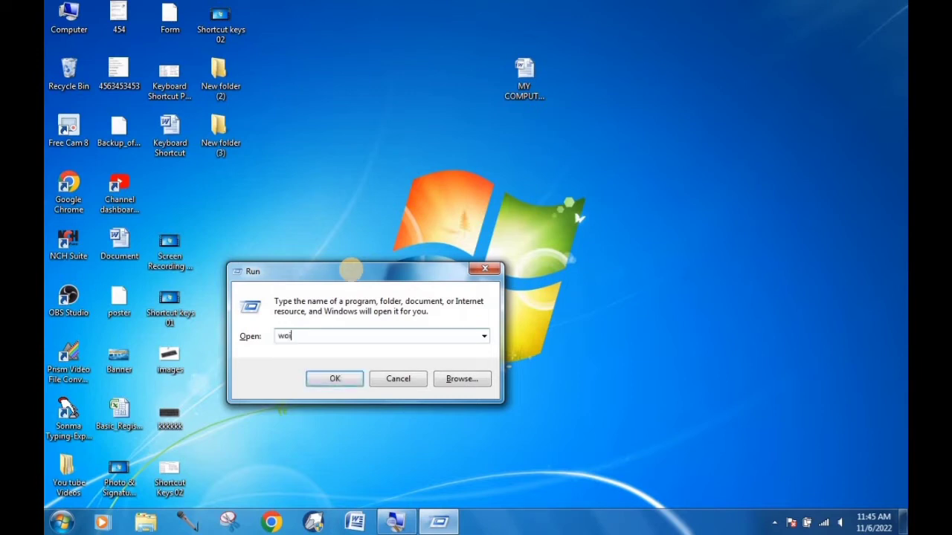
pyautogui.press('BackSpace')
pyautogui.press('BackSpace')
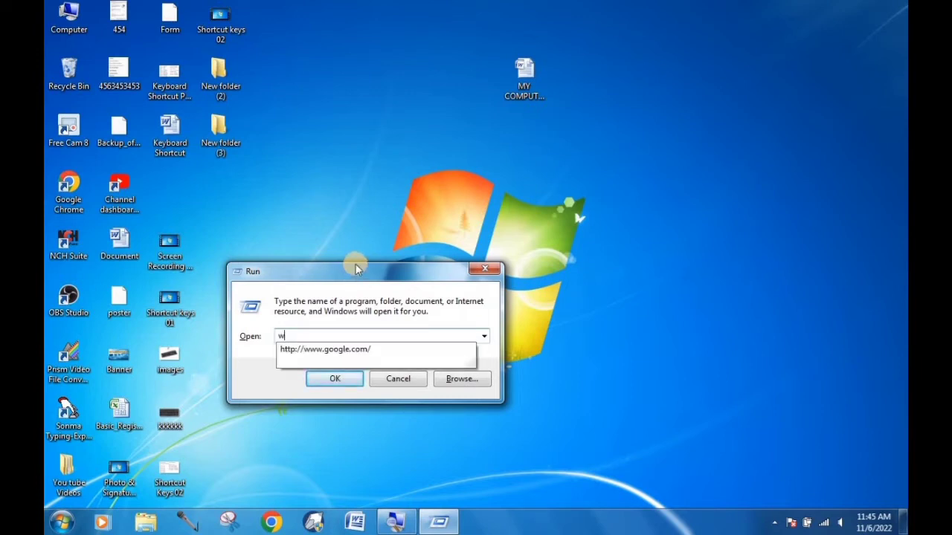
pyautogui.write('inword')
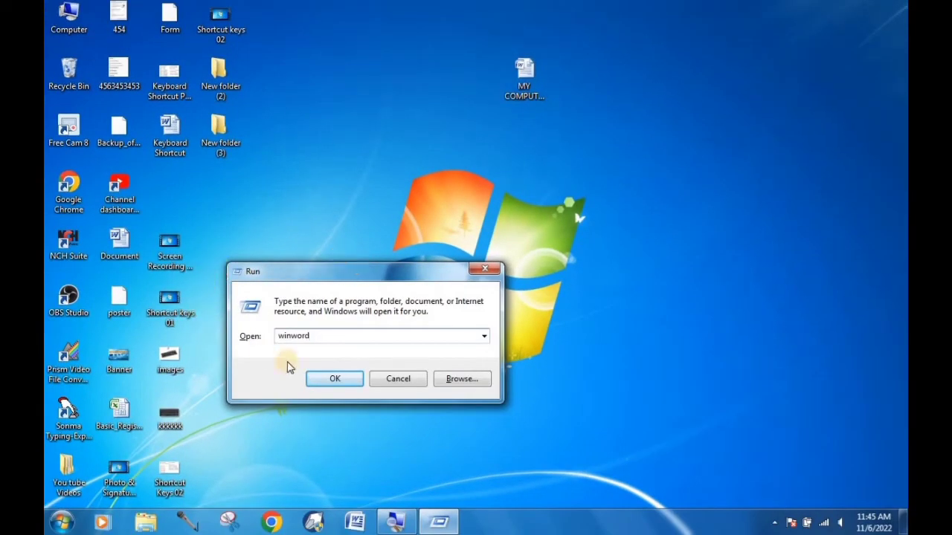
pyautogui.click(316, 379)
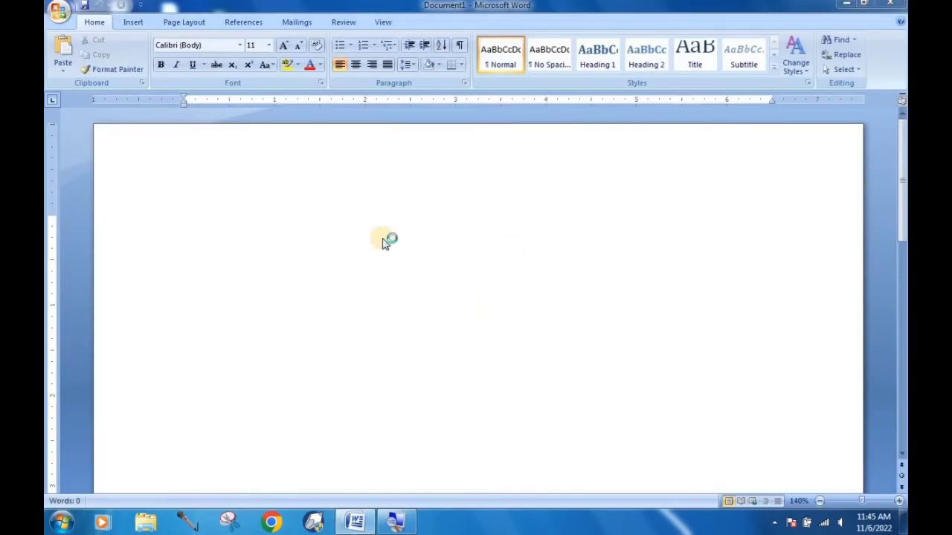
# Minimize the blank Word document and refresh the desktop
pyautogui.click(355, 522)
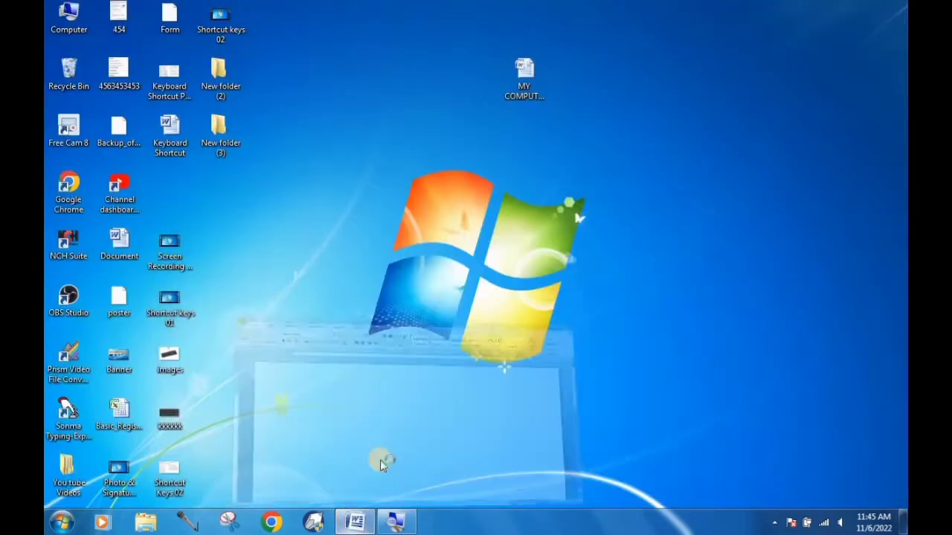
pyautogui.rightClick(350, 247)
pyautogui.click(367, 280)
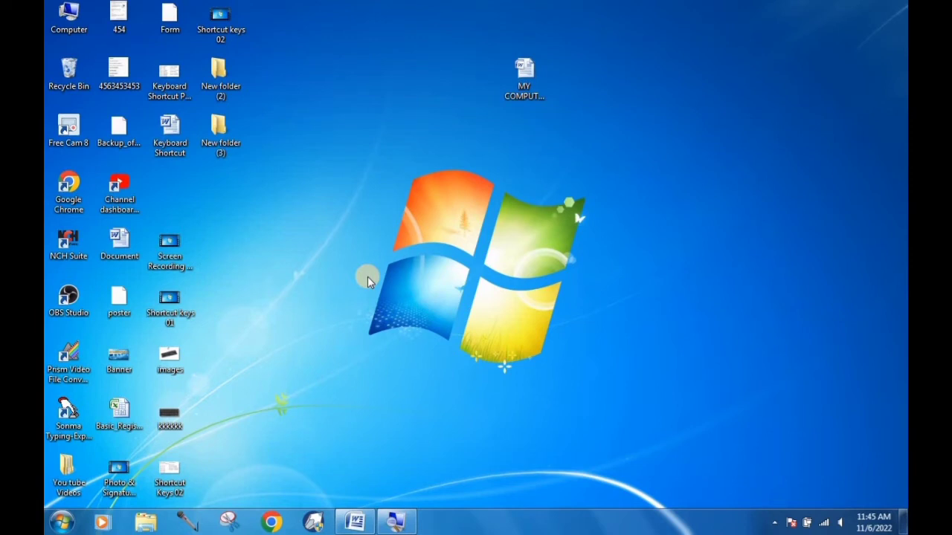
# Reopen the Run dialog with the winword entry, dismiss it, and refresh the desktop
pyautogui.press('super+r')
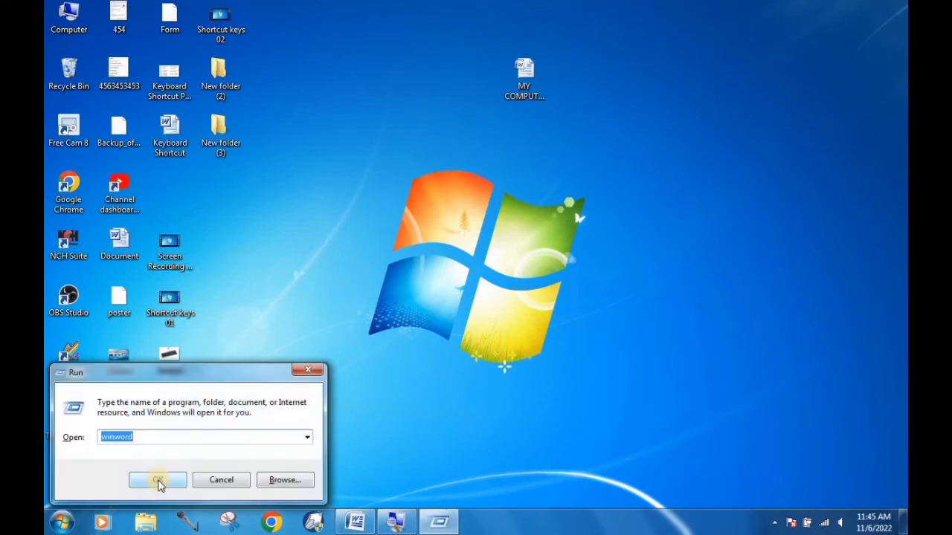
pyautogui.click(158, 481)
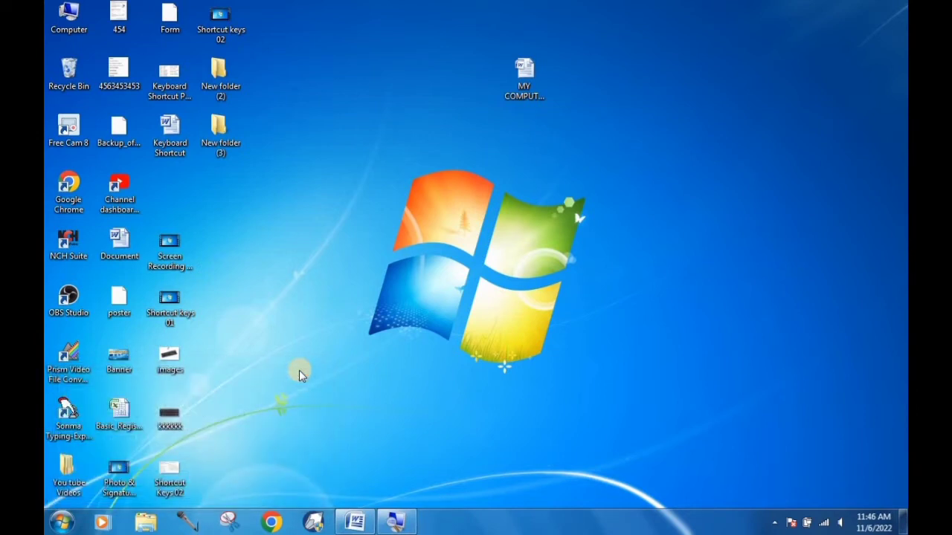
pyautogui.rightClick(355, 249)
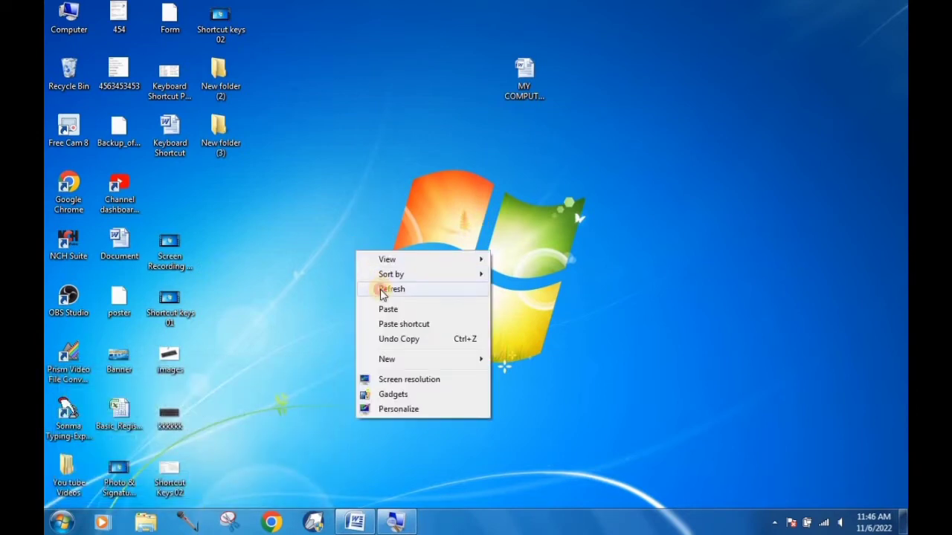
pyautogui.click(380, 289)
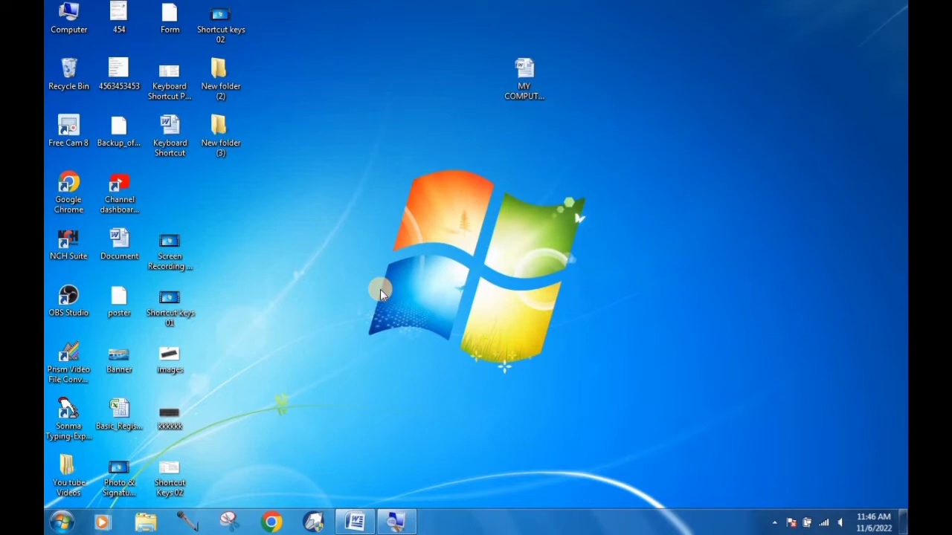
# Open the Computer window in Windows Explorer, reposition it, close it, and refresh the desktop
pyautogui.press('super+e')
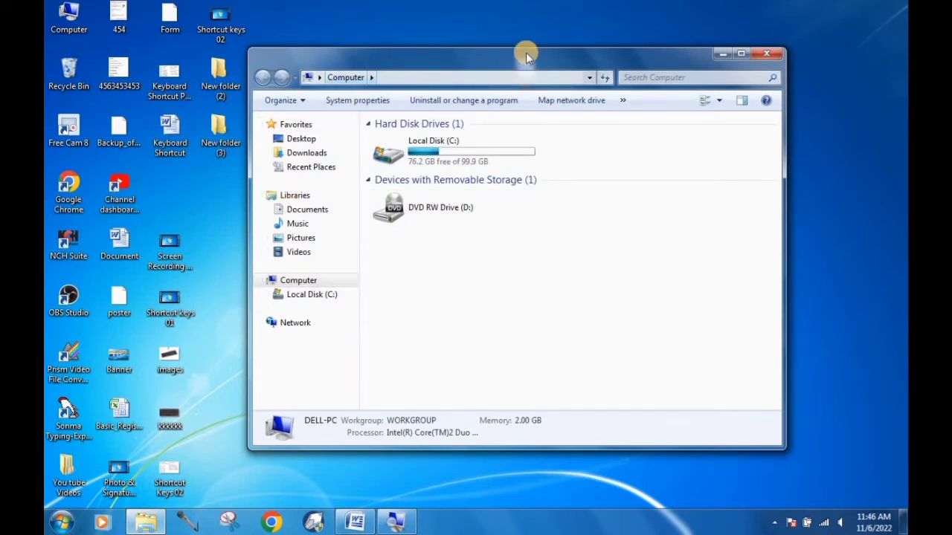
pyautogui.moveTo(465, 54); pyautogui.dragTo(436, 53)
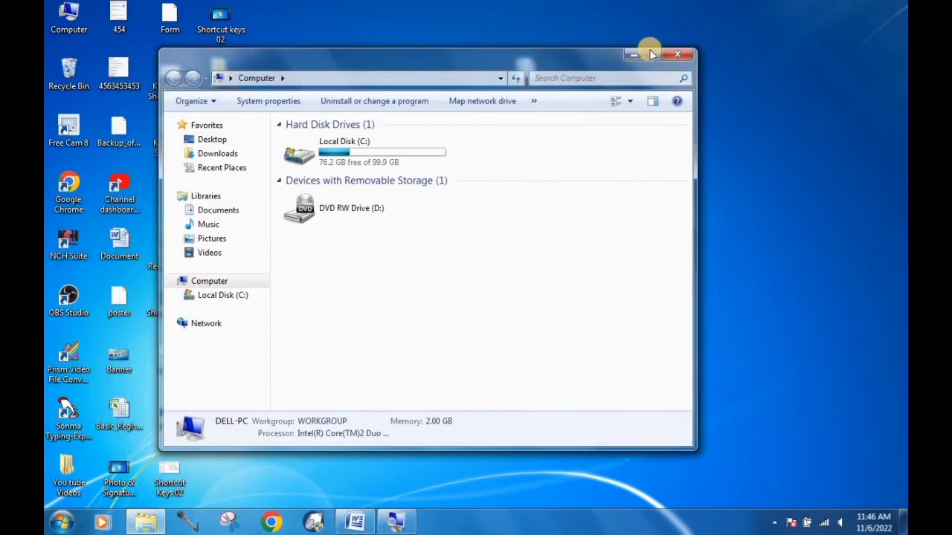
pyautogui.click(678, 58)
pyautogui.rightClick(446, 141)
pyautogui.rightClick(425, 140)
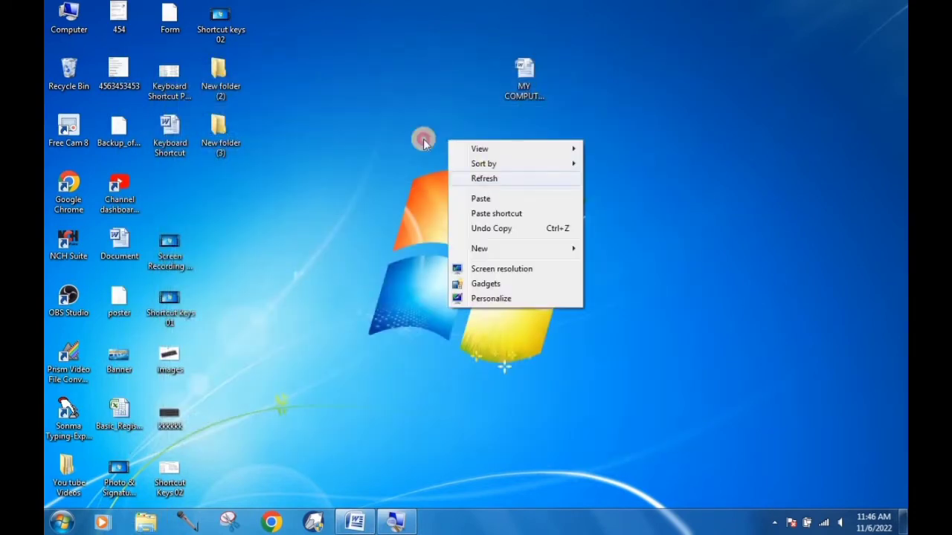
pyautogui.click(452, 178)
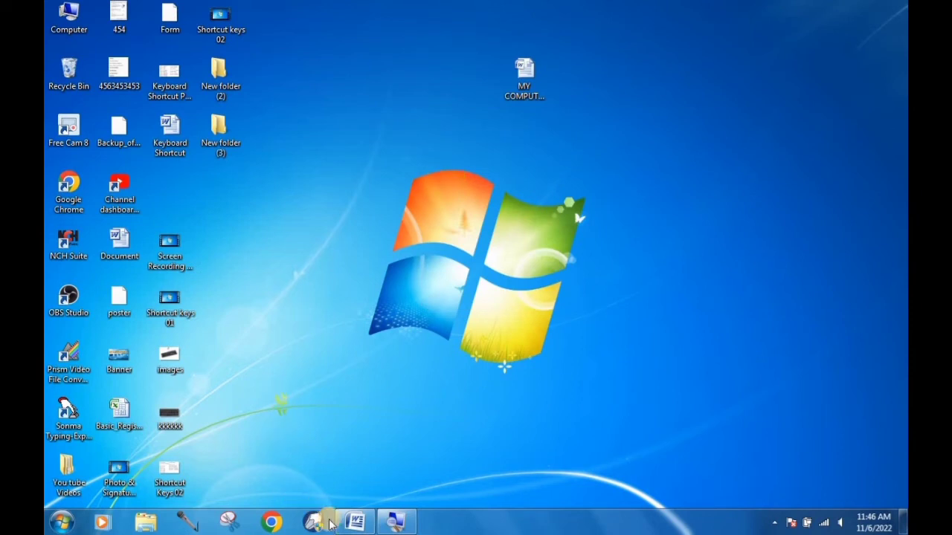
# Bring up the blank Word document and toggle repeatedly between it and the desktop, ending on the desktop
pyautogui.click(357, 522)
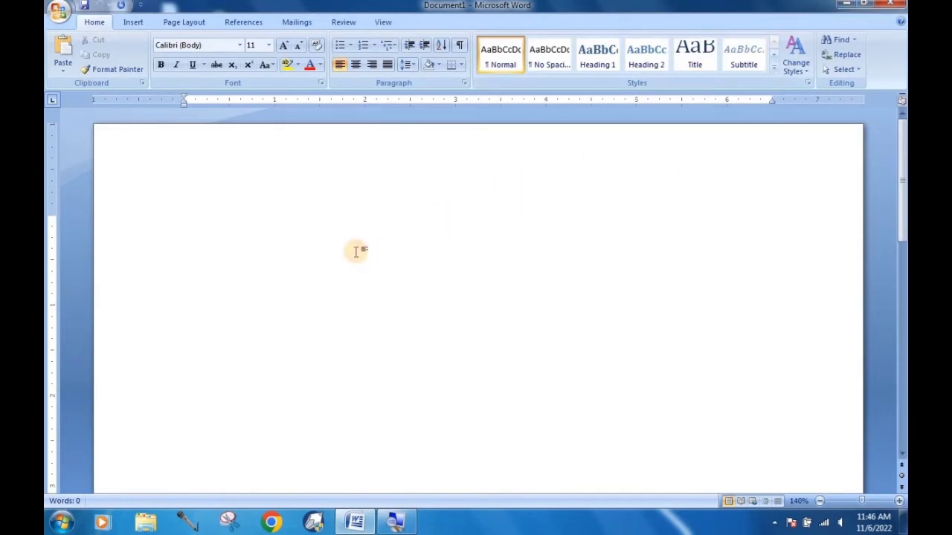
pyautogui.press('super+d')
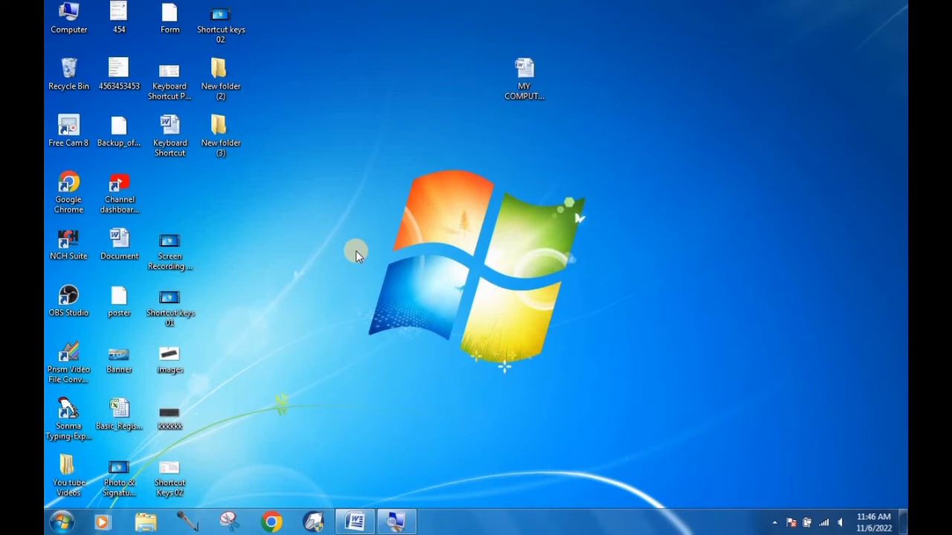
pyautogui.press('super+d')
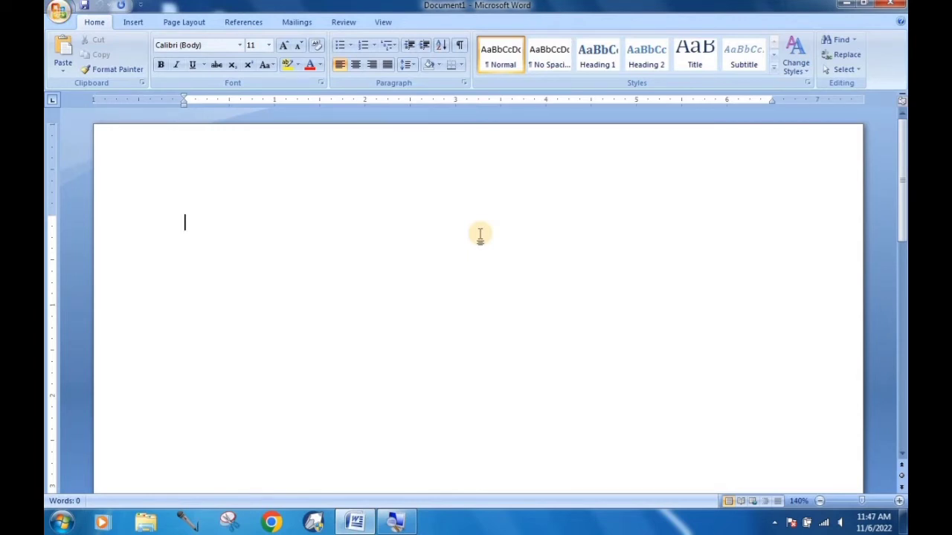
pyautogui.press('super+d')
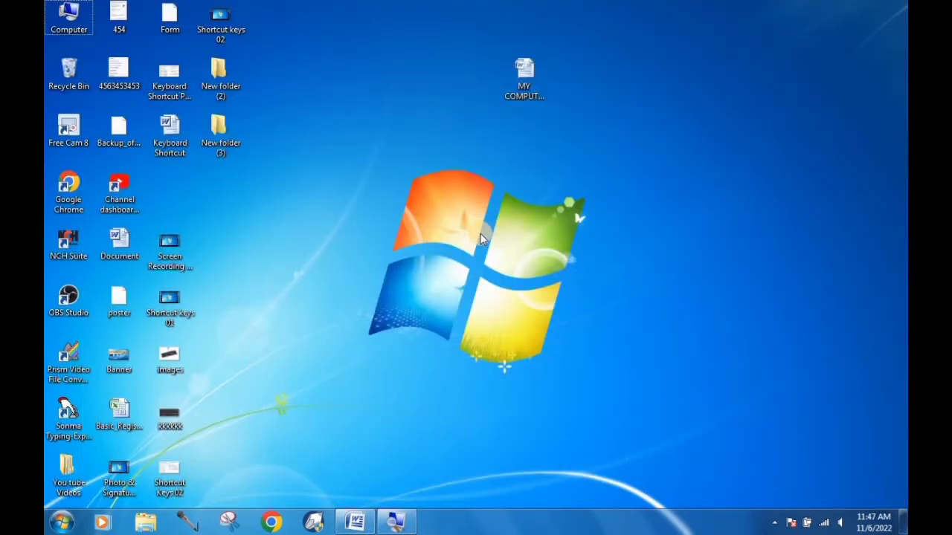
pyautogui.press('super+d')
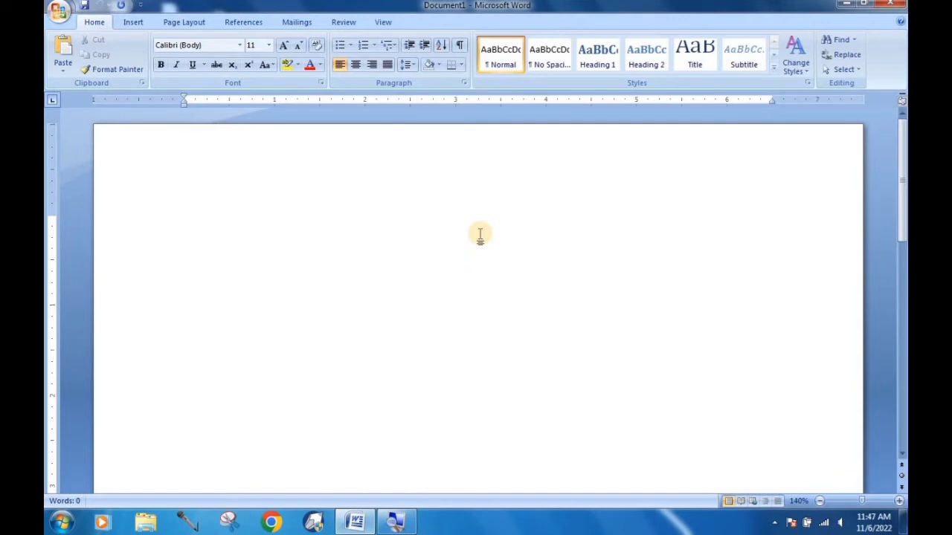
pyautogui.press('super+d')
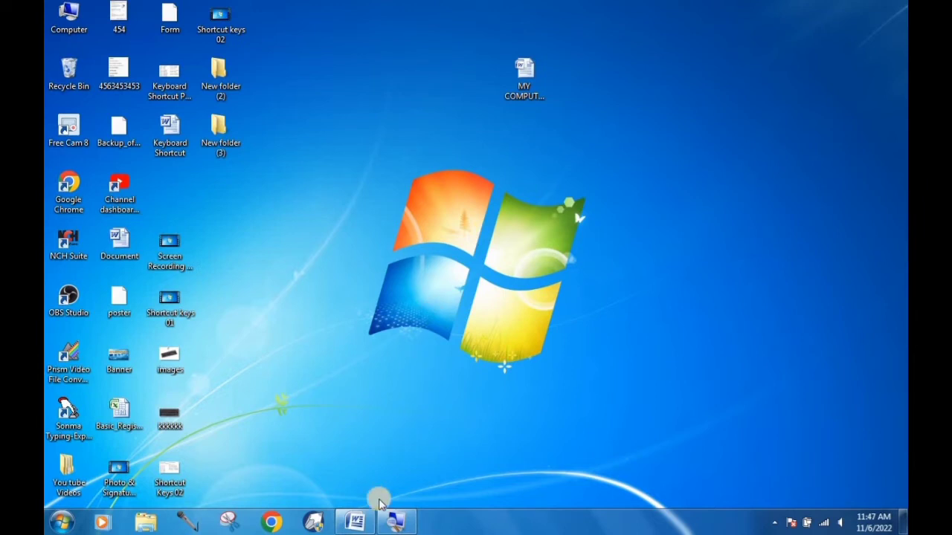
# Reopen the Word window and switch it repeatedly between restored and maximized size, repositioning it once and ending at restored size
pyautogui.click(362, 523)
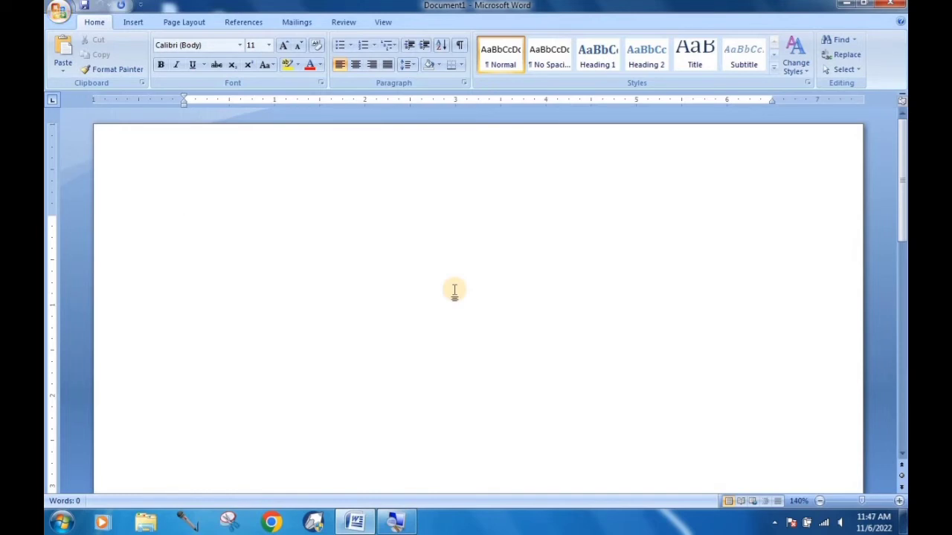
pyautogui.press('super+Down')
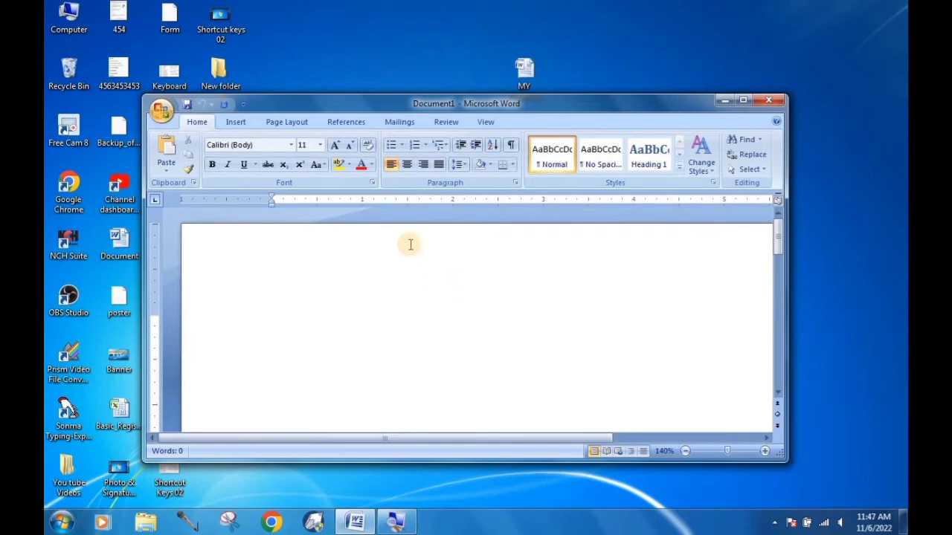
pyautogui.moveTo(414, 102); pyautogui.dragTo(409, 122)
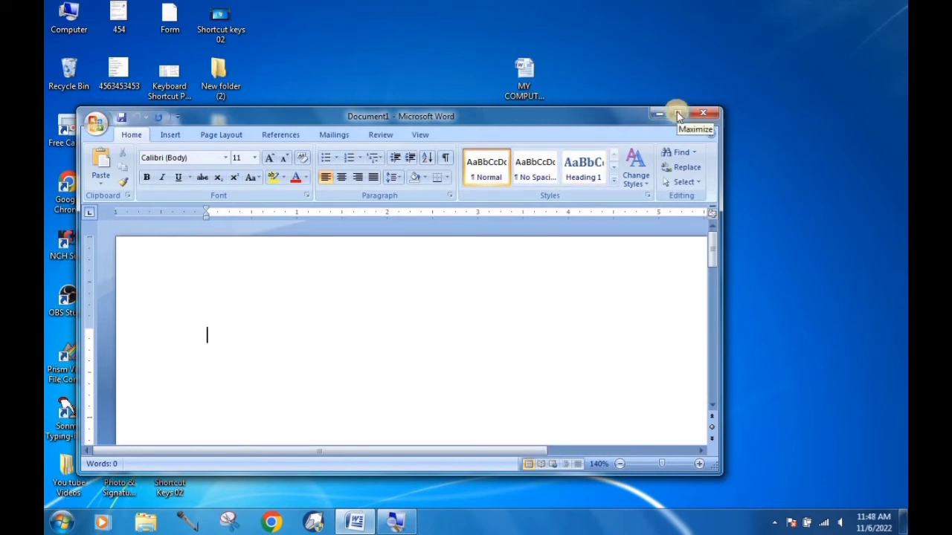
pyautogui.press('super+Up')
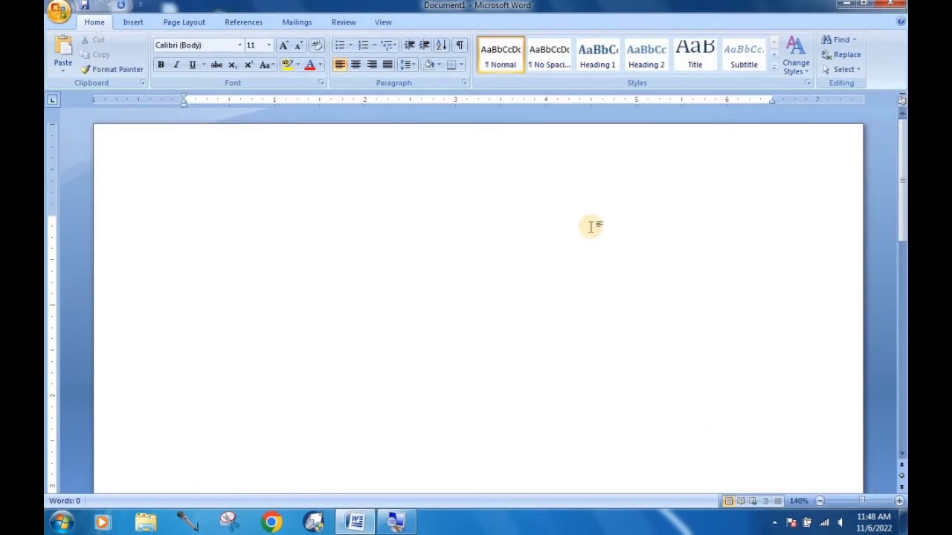
pyautogui.press('super+Down')
pyautogui.press('super+Up')
pyautogui.press('super+Down')
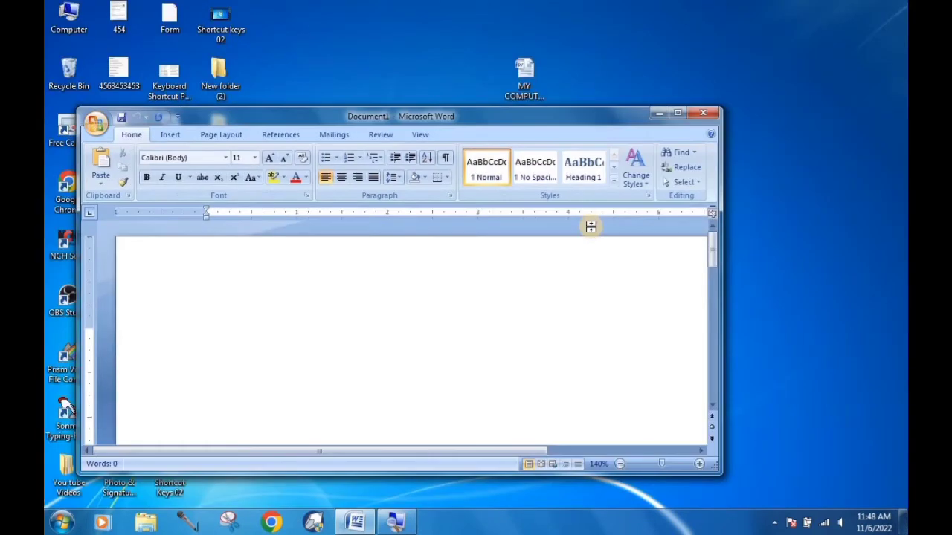
pyautogui.press('super+Up')
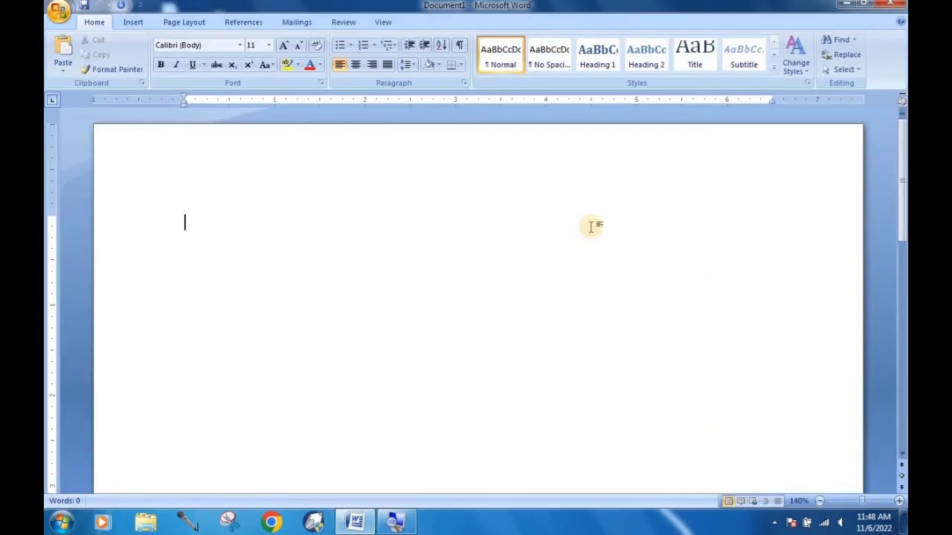
pyautogui.press('super+Down')
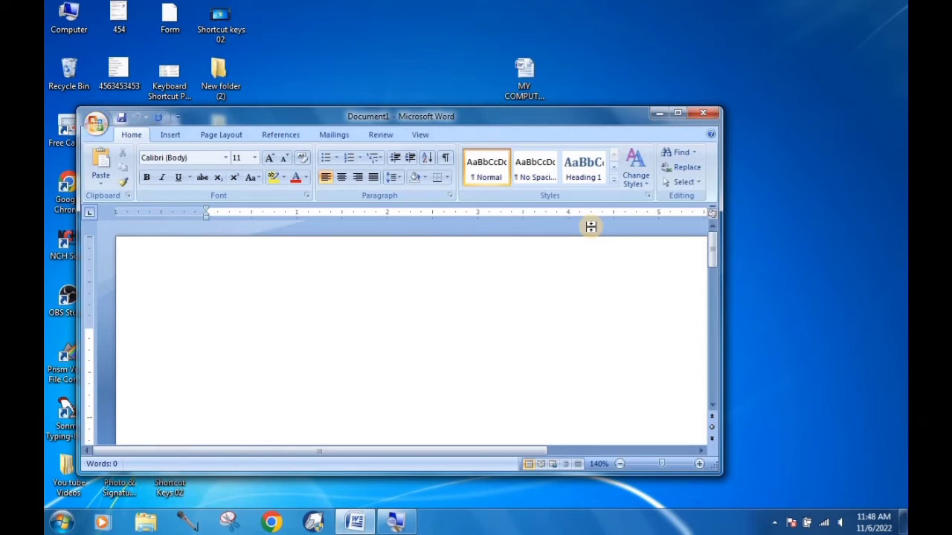
# Snap the Word window alternately to the left and right halves of the screen, and finish with it maximized
pyautogui.press('super+Left')
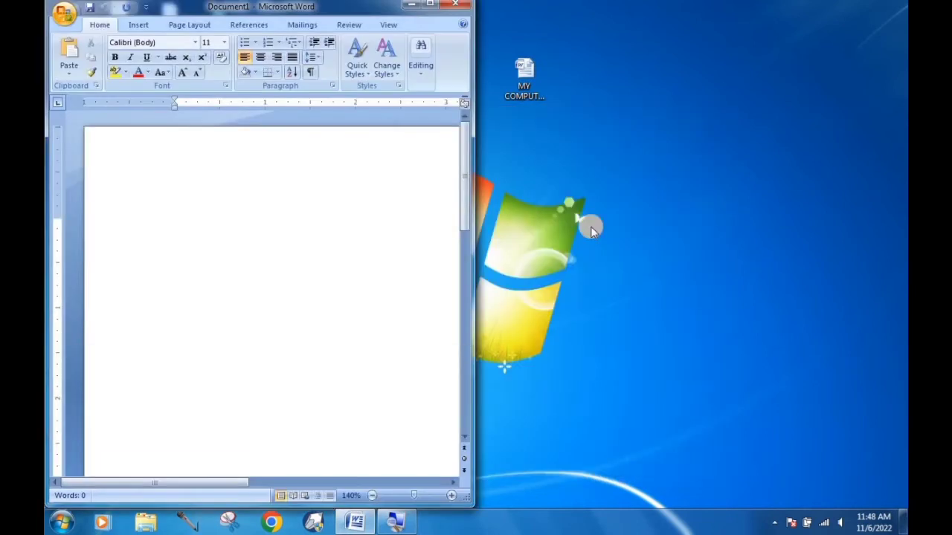
pyautogui.press('super+Right')
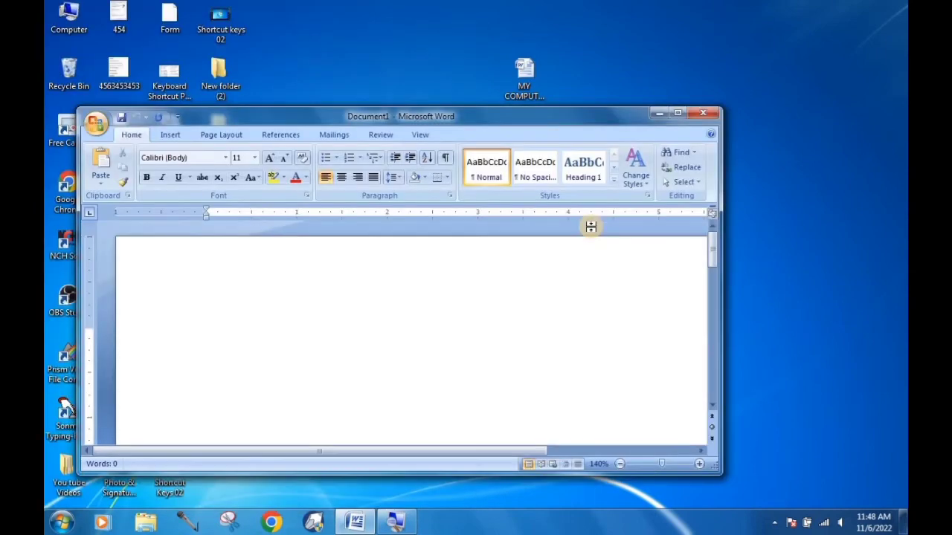
pyautogui.press('super+Right')
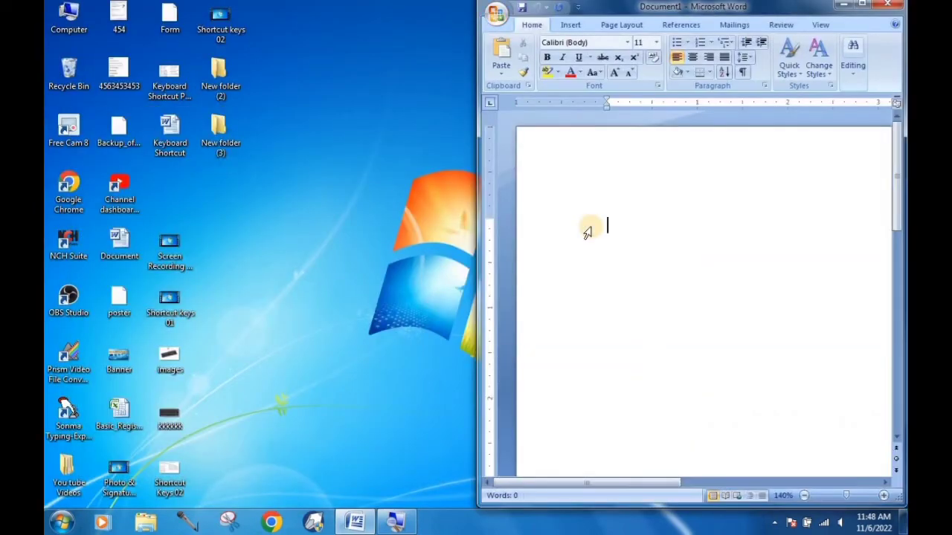
pyautogui.press('super+Left')
pyautogui.press('super+Left')
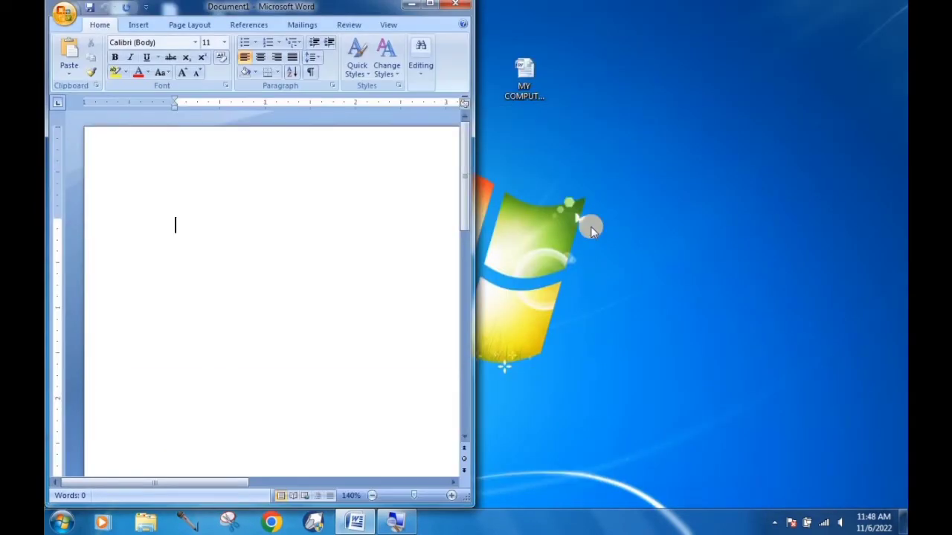
pyautogui.press('super+Right')
pyautogui.press('super+Right')
pyautogui.press('super+Left')
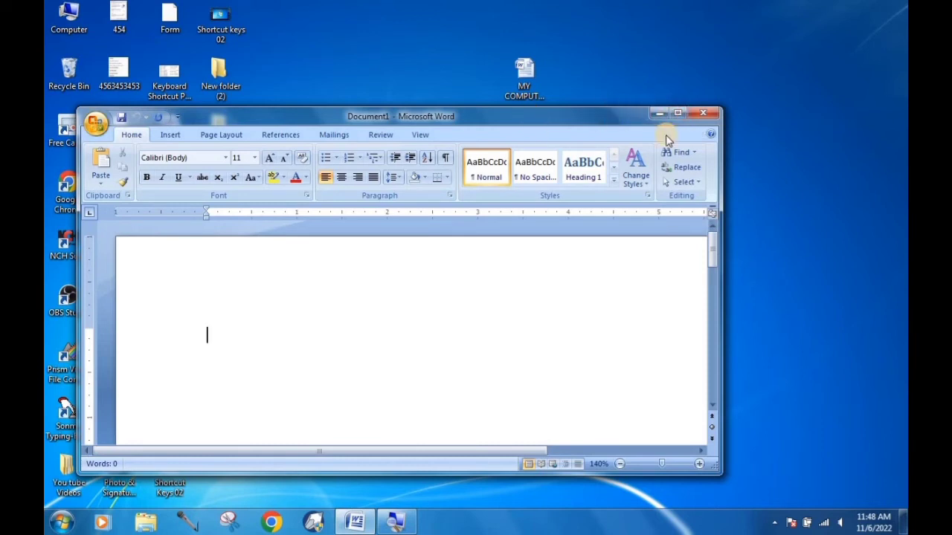
pyautogui.press('super+Up')
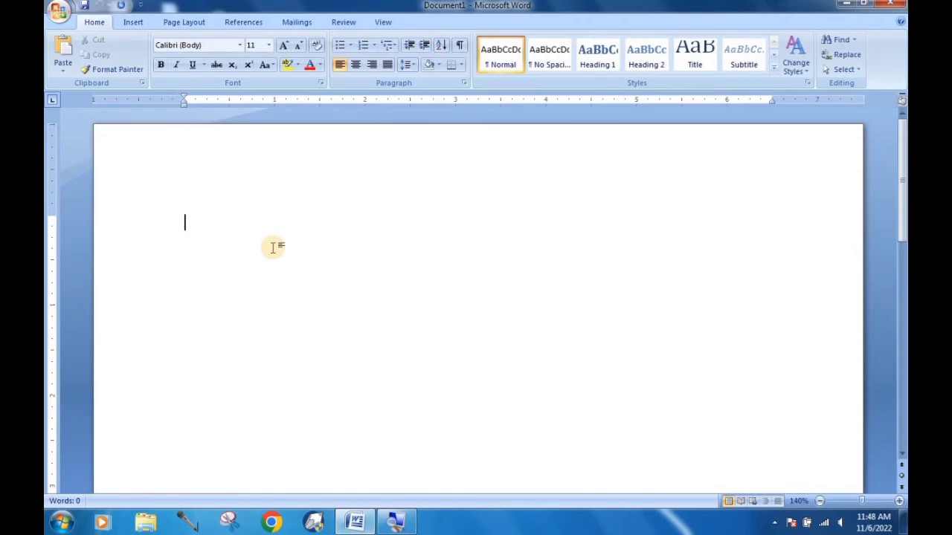
# Close the blank Word document and discard its unsaved changes
pyautogui.press('alt')
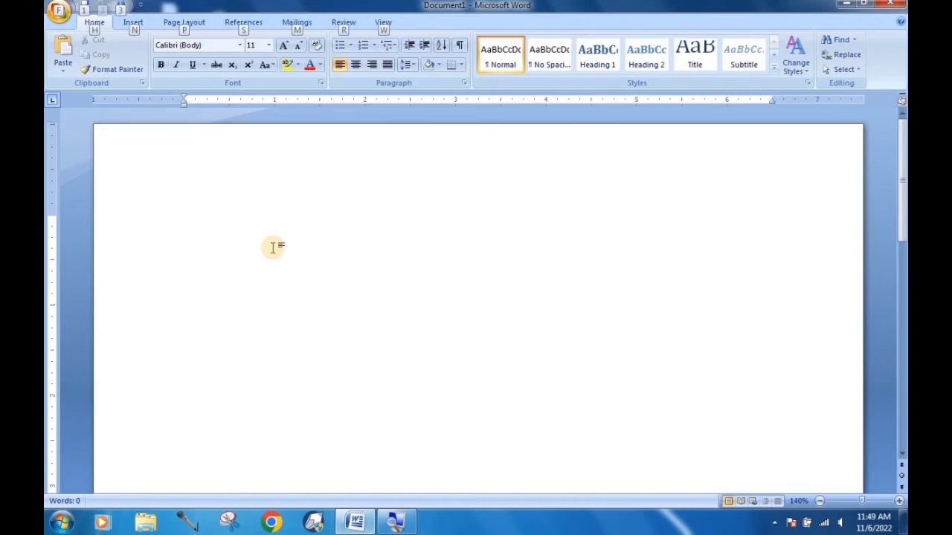
pyautogui.hotkey('alt', 'F4')
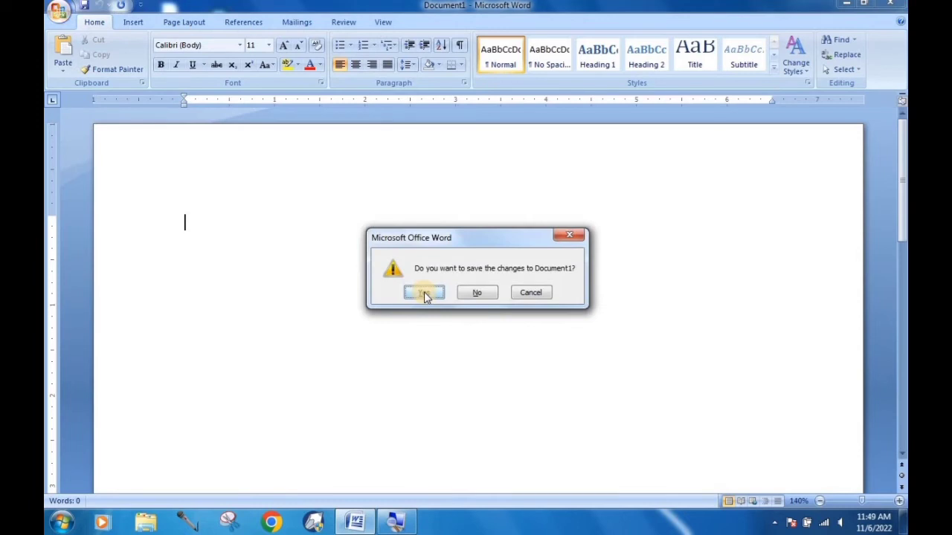
pyautogui.press('Tab')
pyautogui.press('Return')
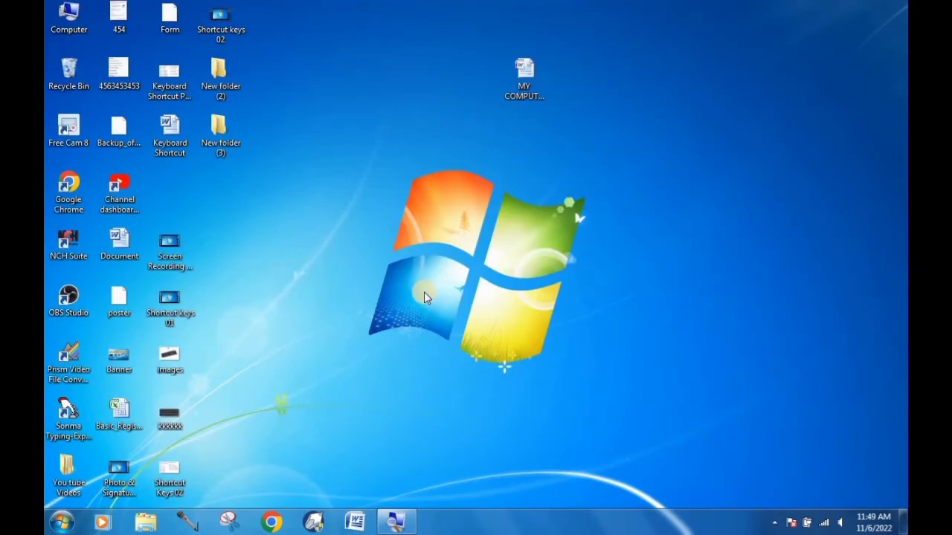
# Refresh the Windows desktop repeatedly
pyautogui.rightClick(378, 255)
pyautogui.click(360, 265)
pyautogui.rightClick(360, 265)
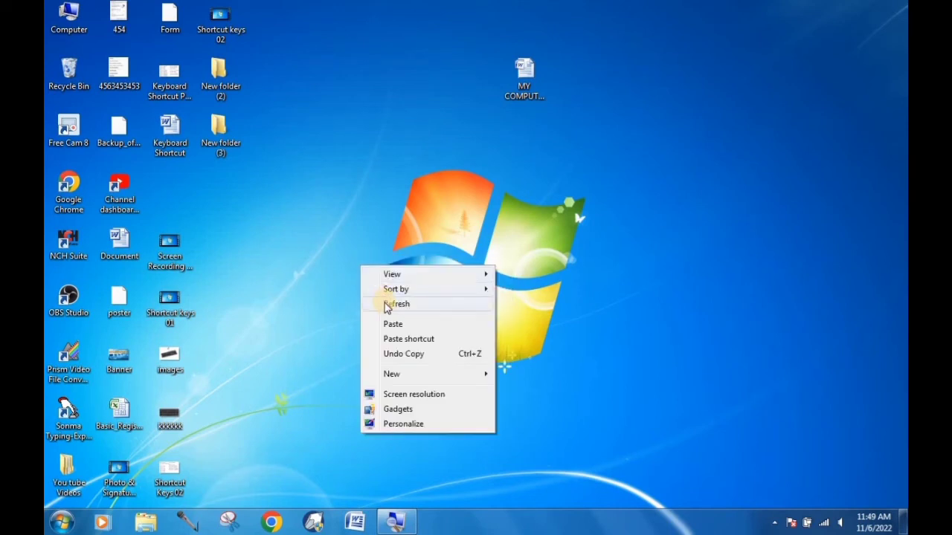
pyautogui.click(386, 306)
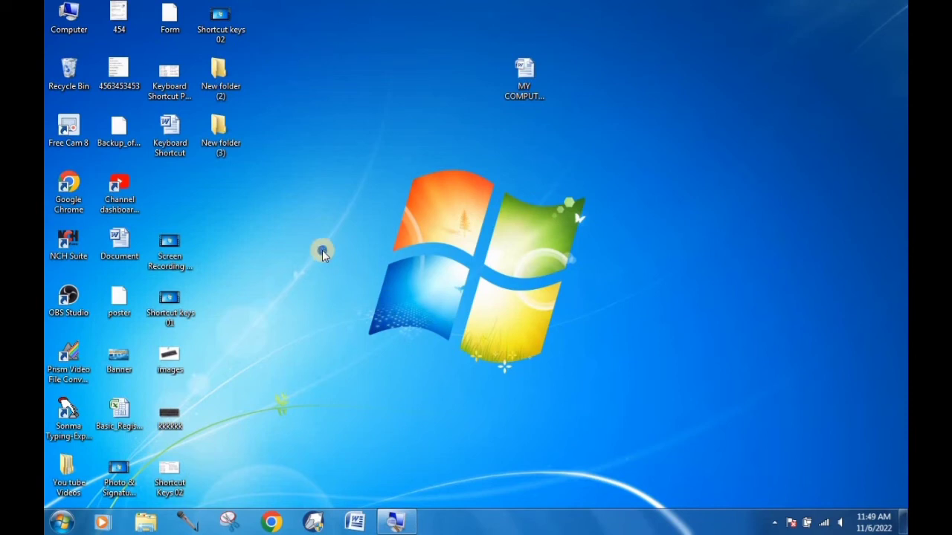
pyautogui.rightClick(318, 245)
pyautogui.click(353, 293)
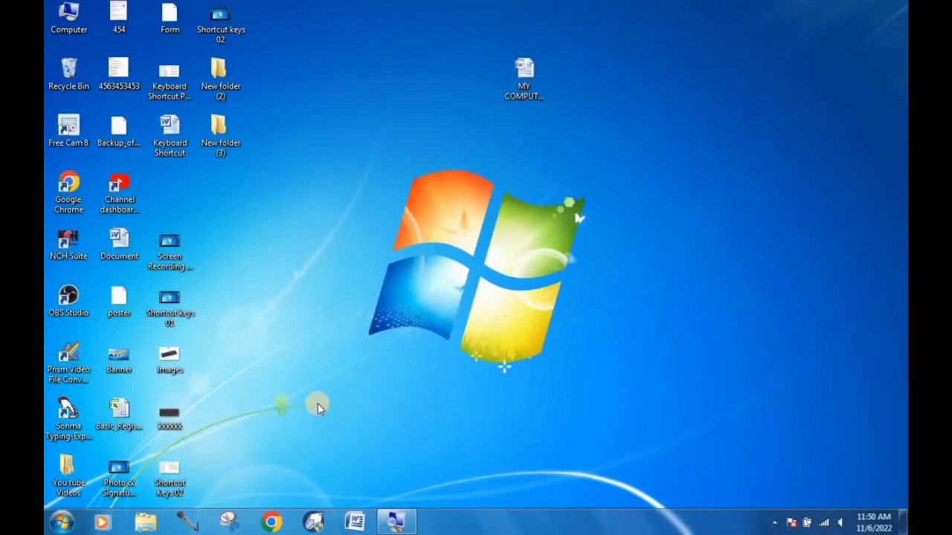
# Launch the pinned taskbar programs Windows Media Player and Google Chrome
pyautogui.press('super+1')
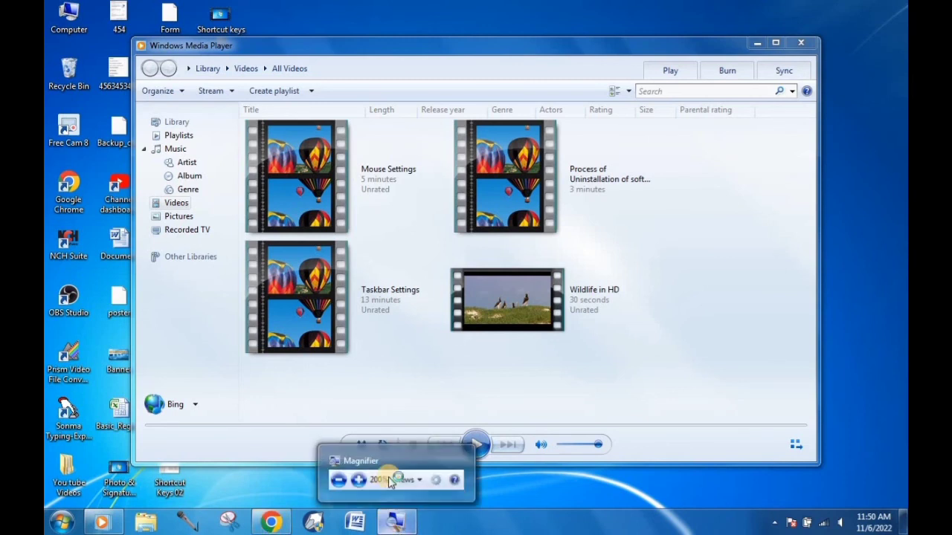
pyautogui.click(452, 483)
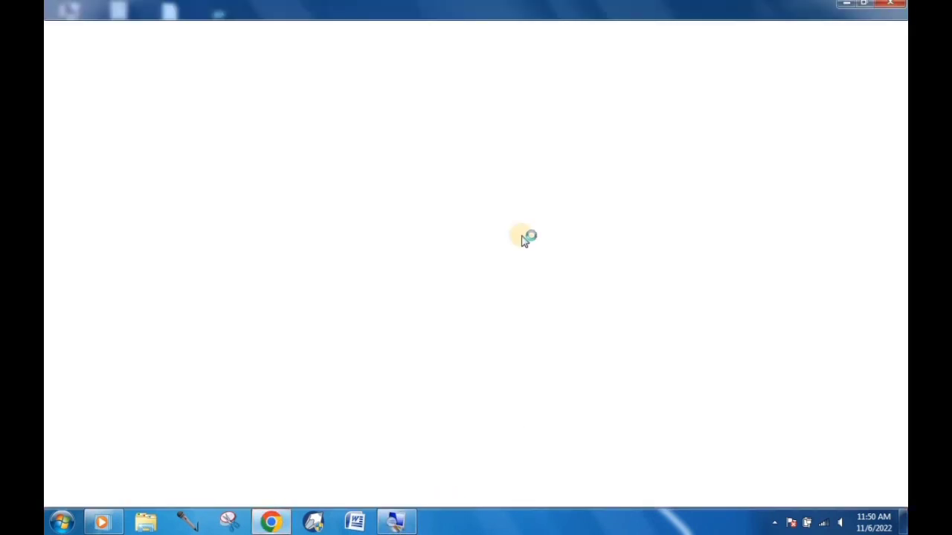